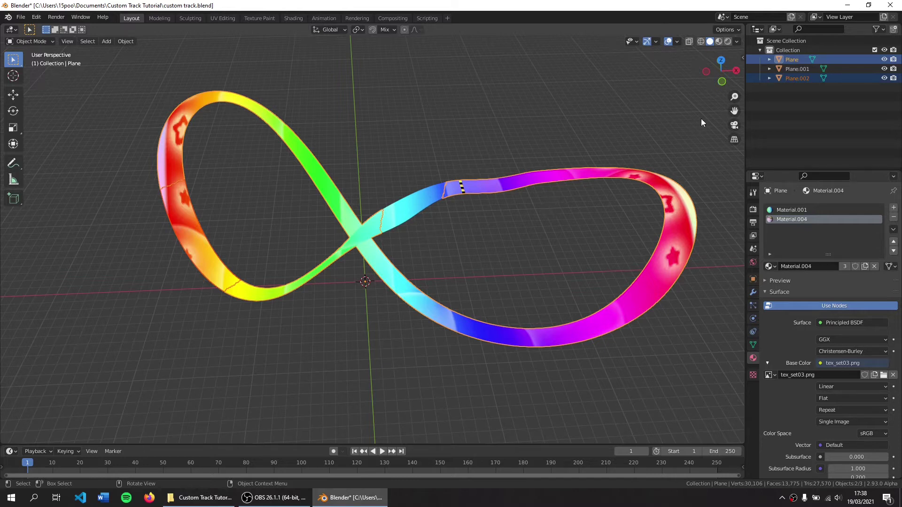
Step: Select all three track pieces with Plane active and join them with Ctrl+J
click(812, 78)
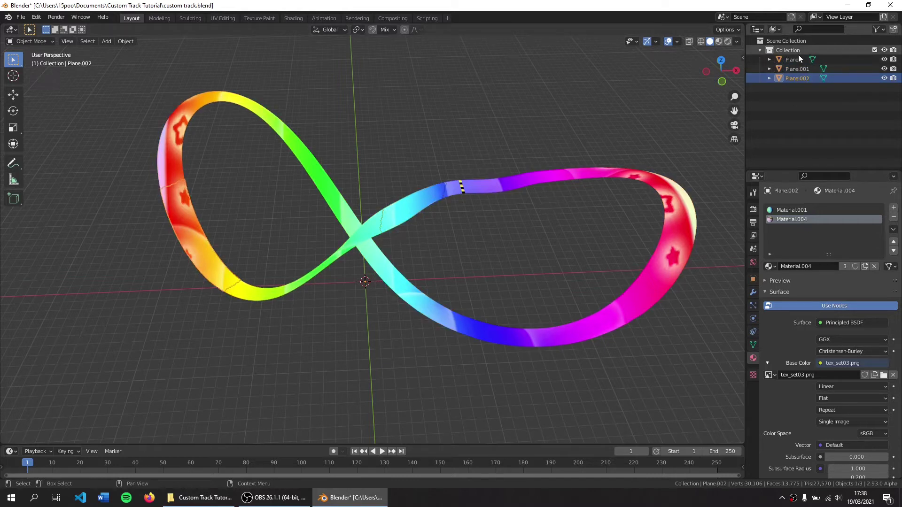
click(798, 59)
key(a)
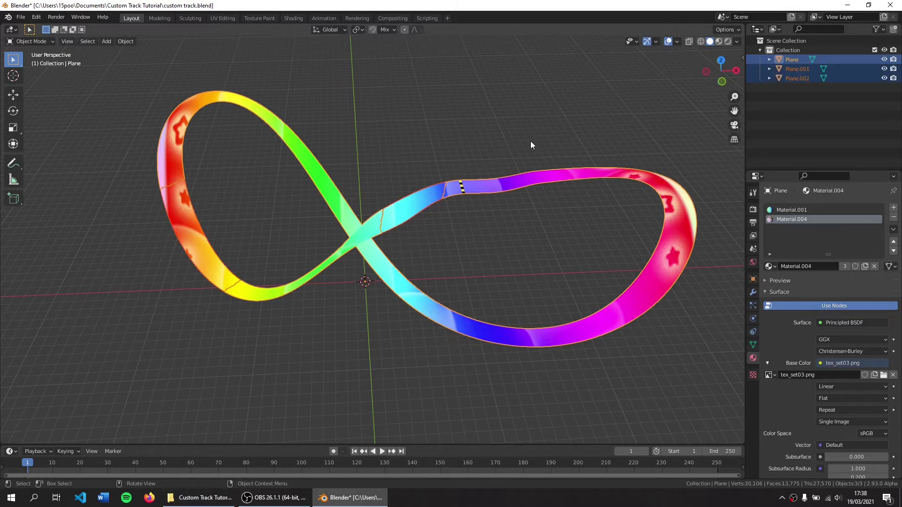
key(ctrl+j)
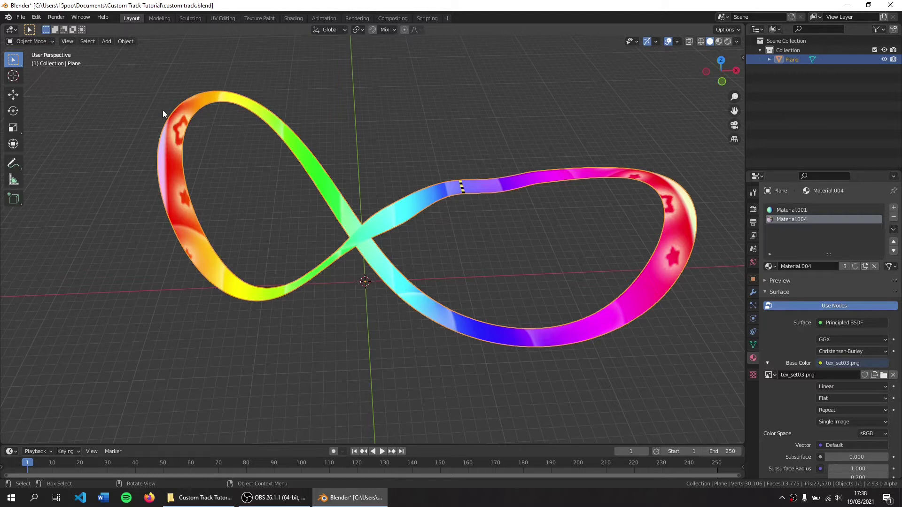
Step: Separate the track mesh by material in Edit Mode, then frame the whole loop
key(Tab)
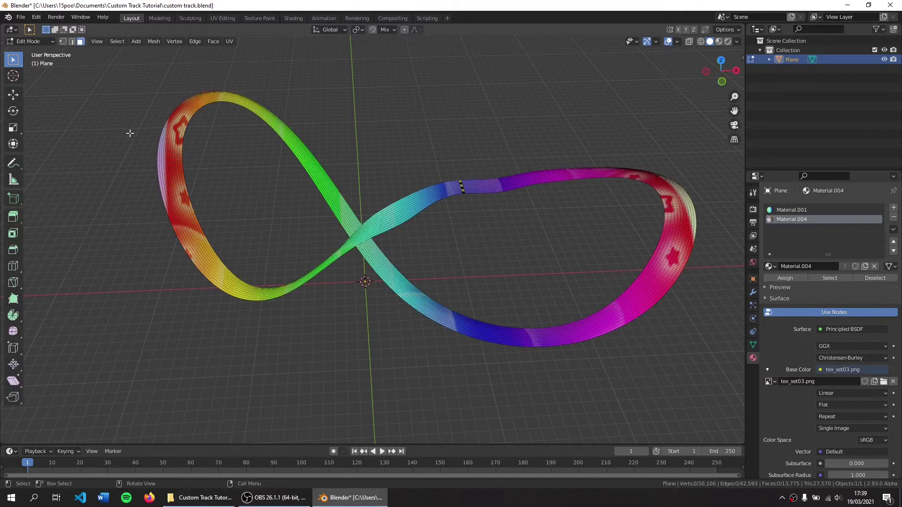
key(p)
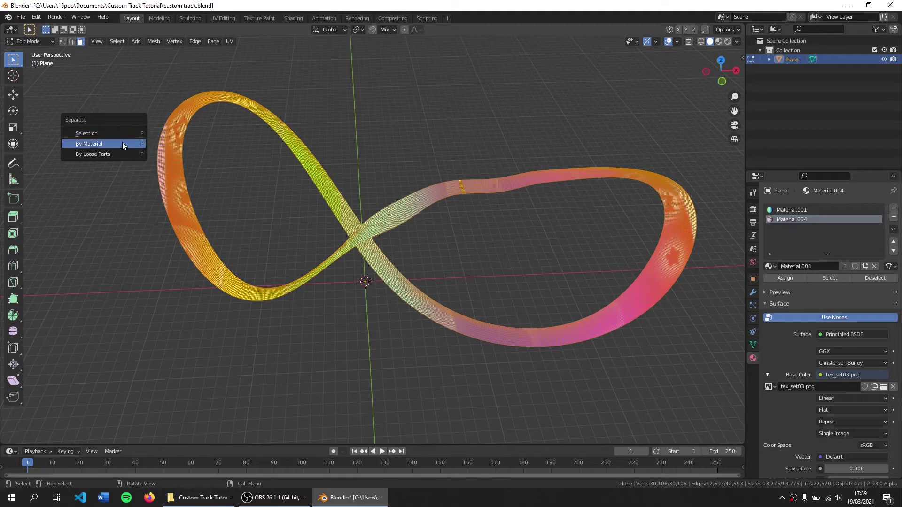
click(122, 142)
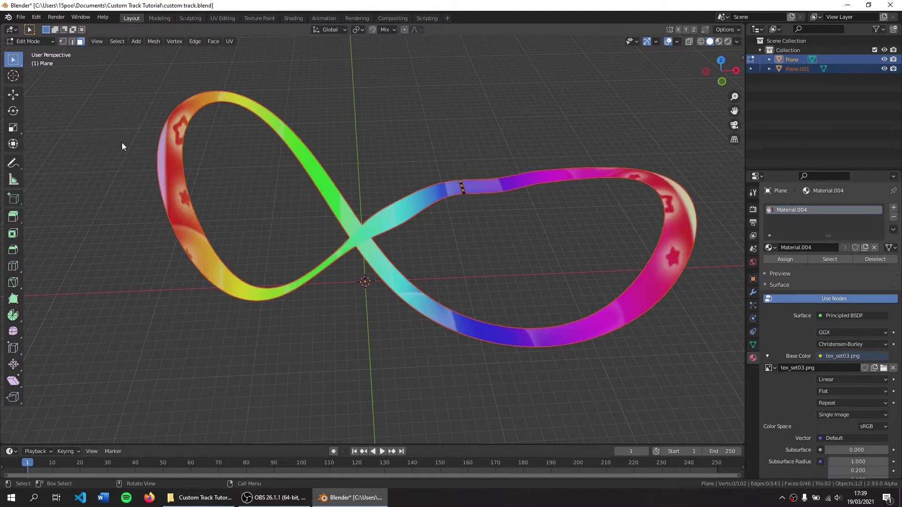
key(Tab)
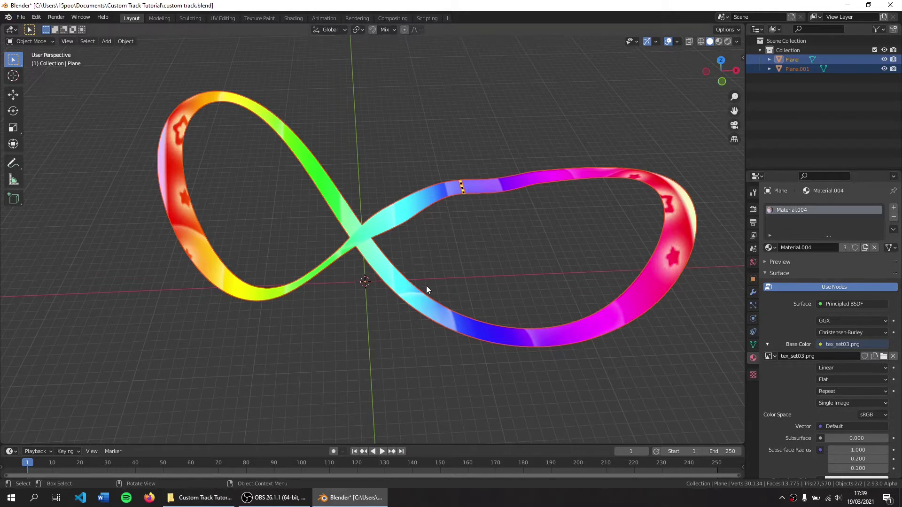
scroll(385, 312, up, 5)
middle_drag(374, 335, 373, 278)
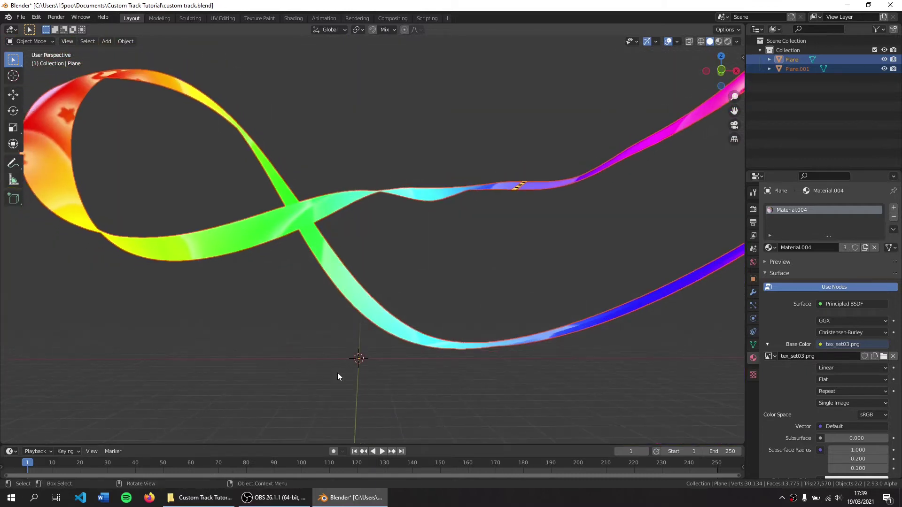
middle_drag(410, 377, 228, 244)
key(Home)
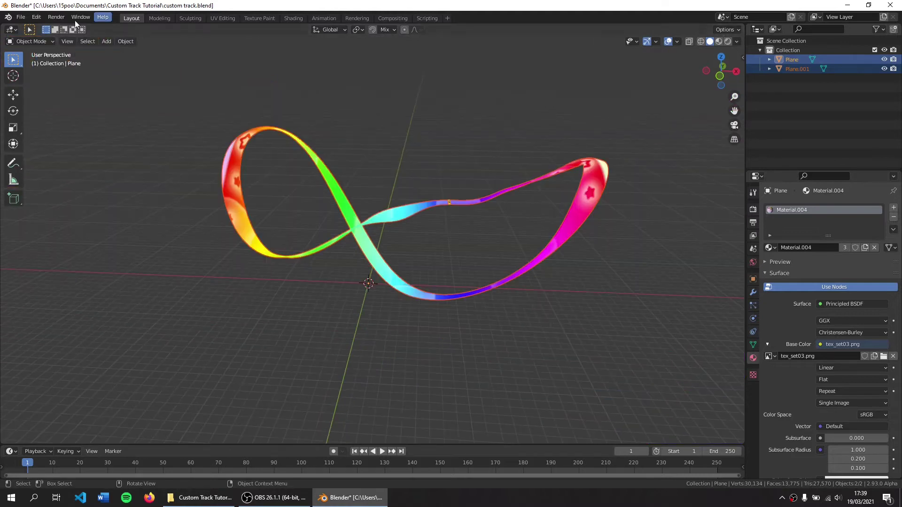
Step: Start an FBX export of the scene named course.fbx
click(26, 19)
mouse_move(58, 156)
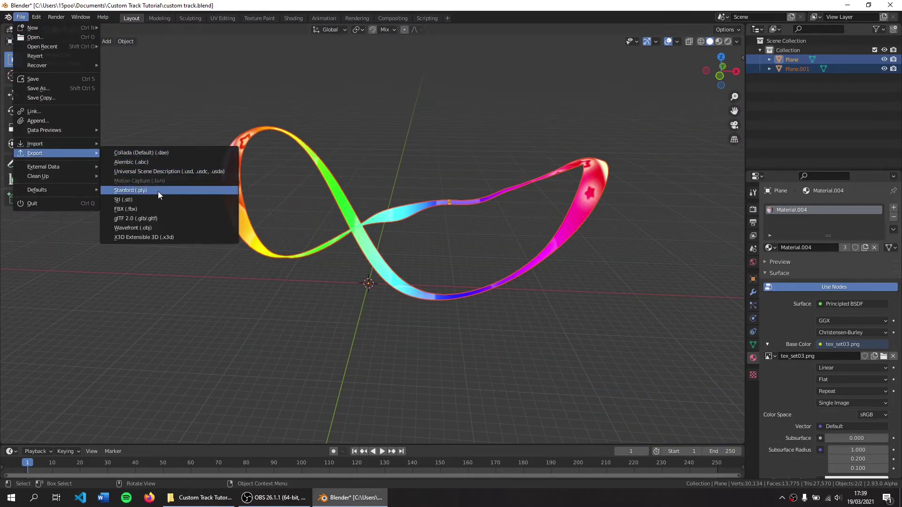
click(157, 209)
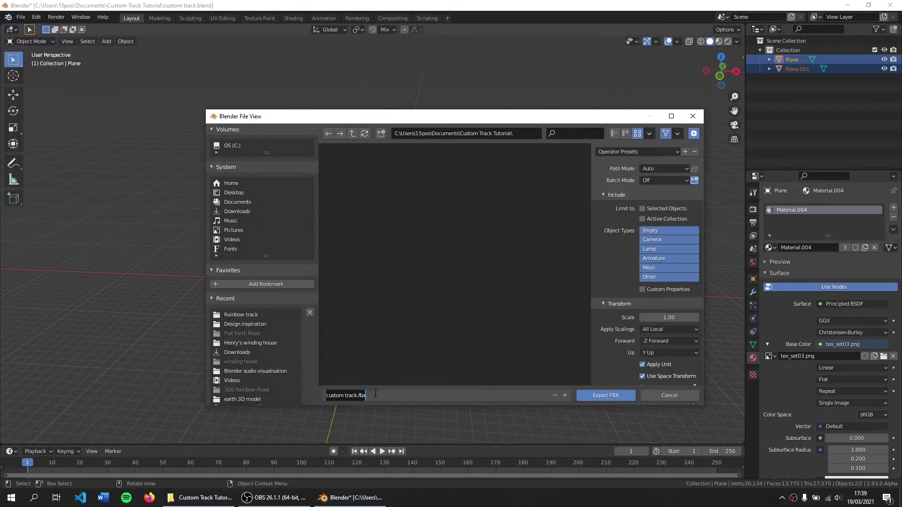
text(course)
key(Return)
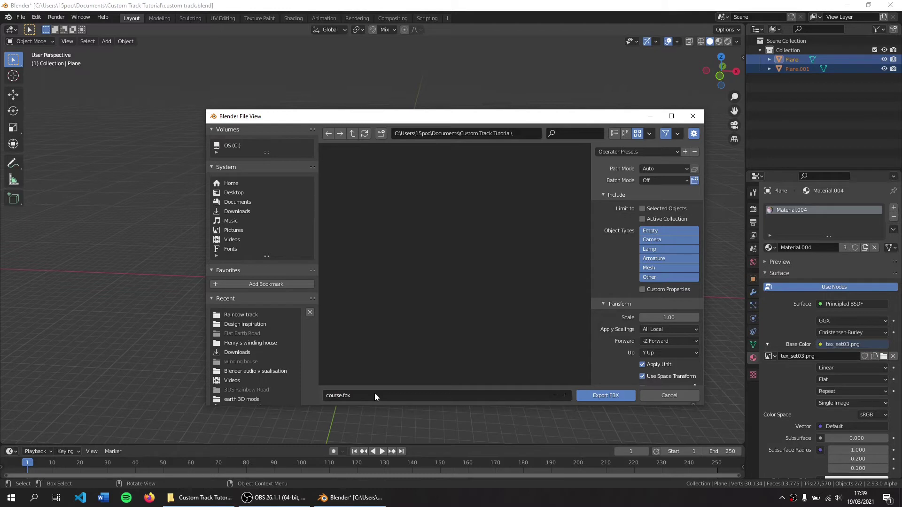
Step: Export with Path Mode set to Copy, Mesh objects only, and scale 0.01
click(642, 168)
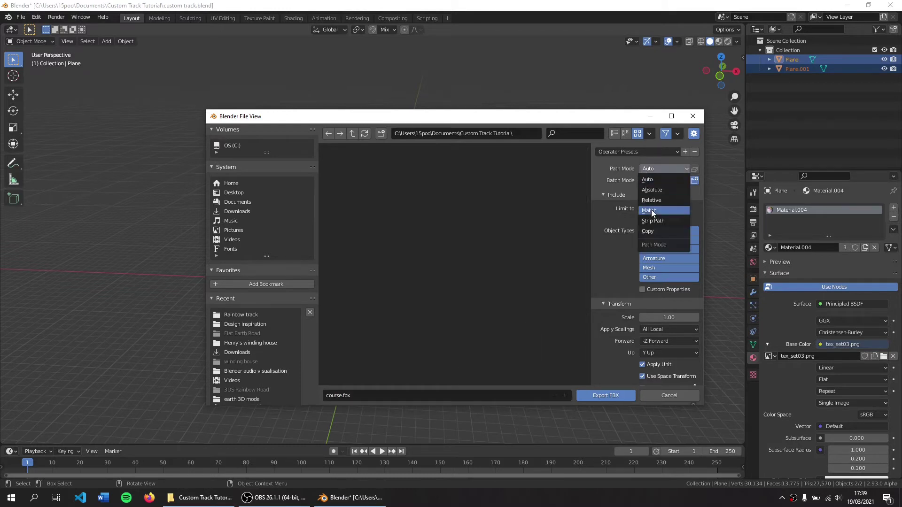
click(651, 230)
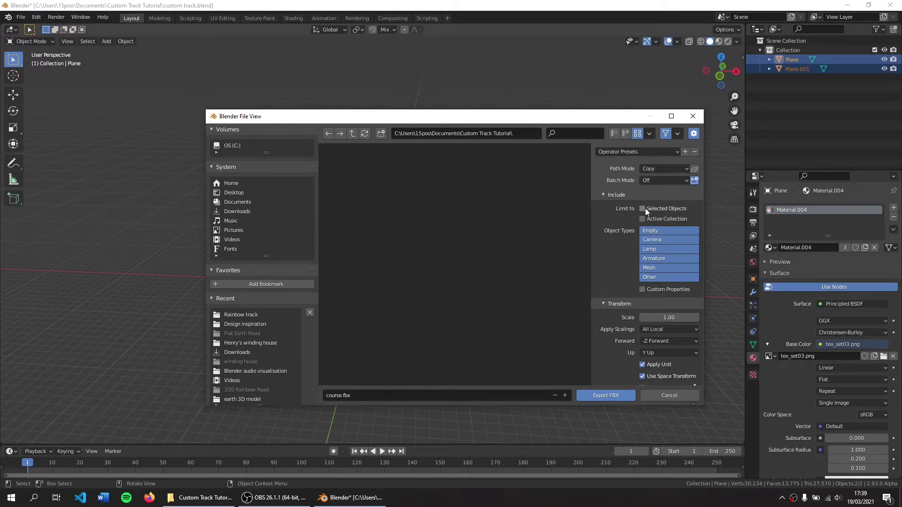
click(649, 268)
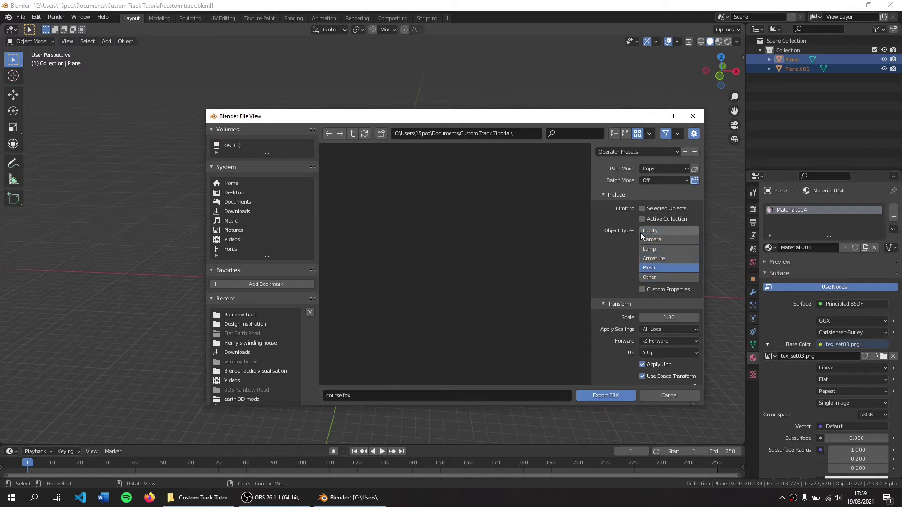
click(652, 317)
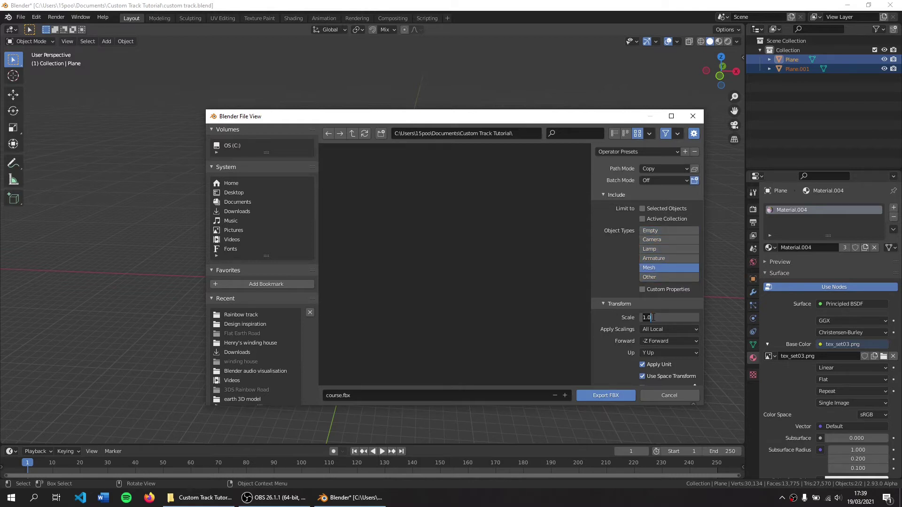
text(0.01)
key(Return)
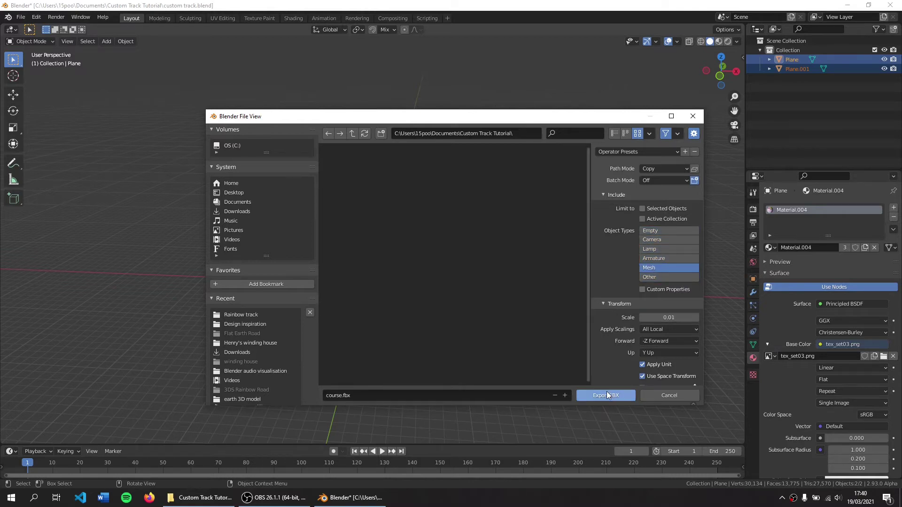
click(607, 395)
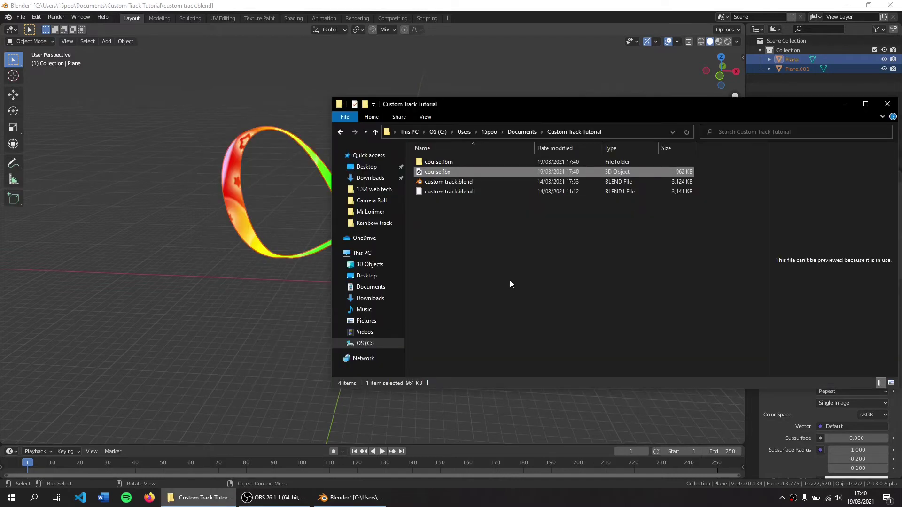
Step: Launch Autodesk FBX Converter x64 2013 from a Start menu search for 'auto'
key(super)
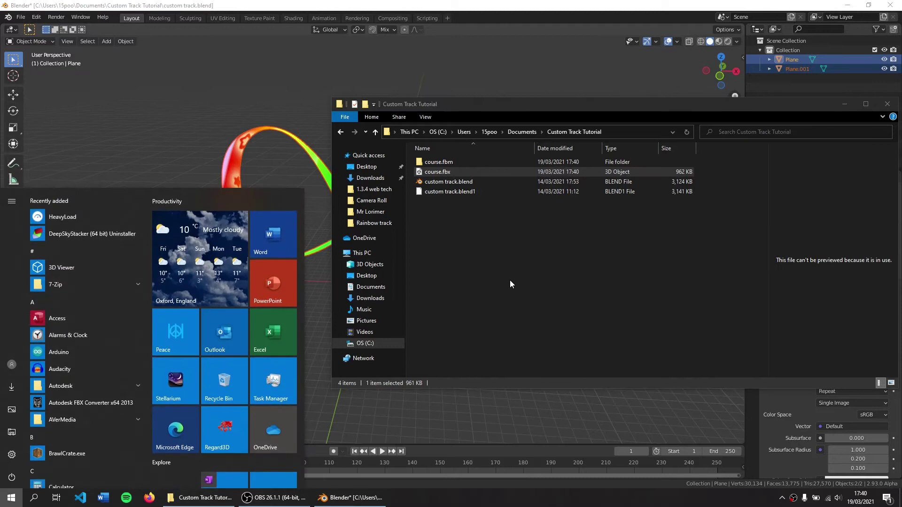
text(auto)
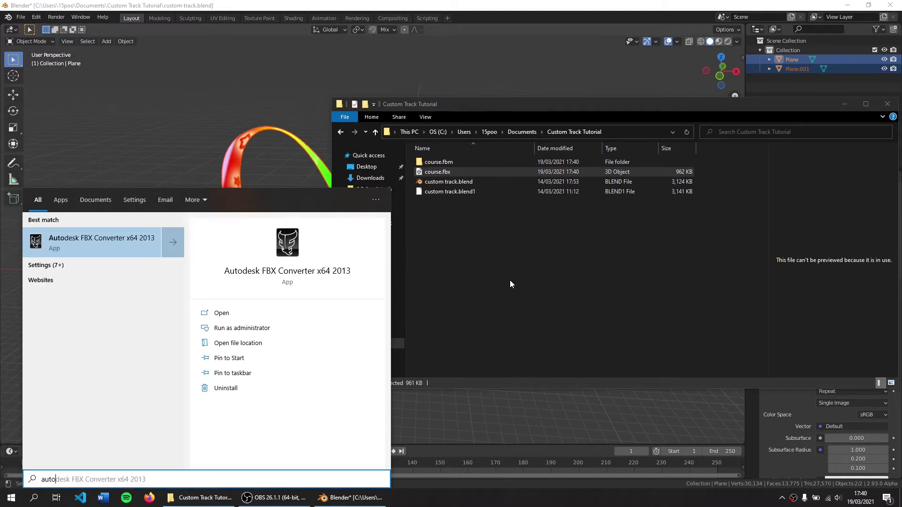
key(Return)
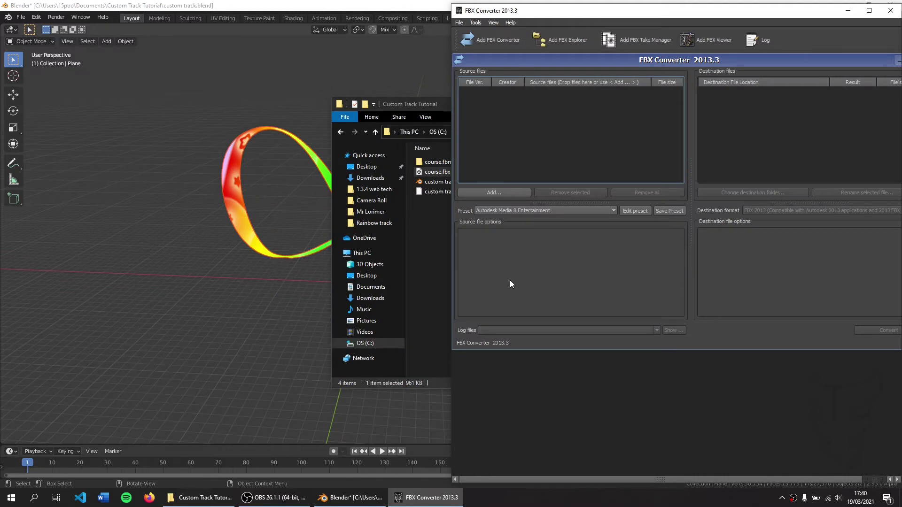
Step: Snap File Explorer to the left half and FBX Converter to the right half
click(414, 284)
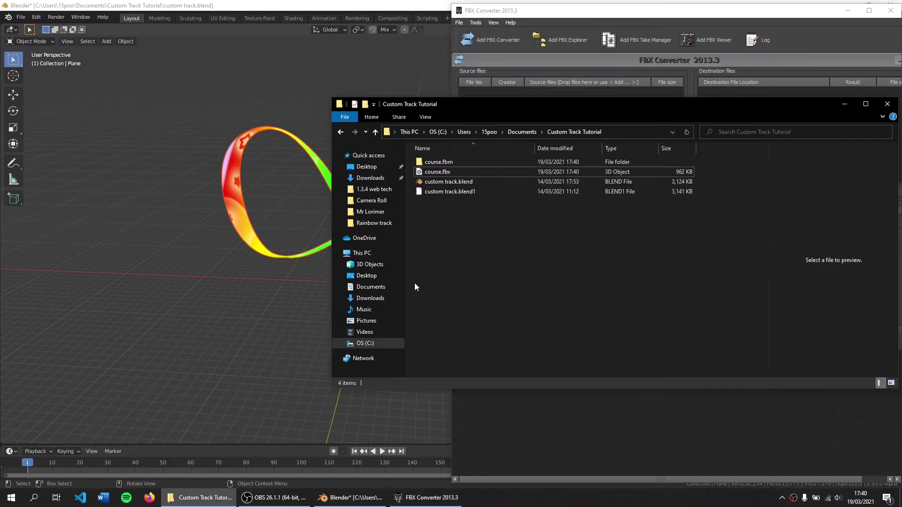
key(super+Left)
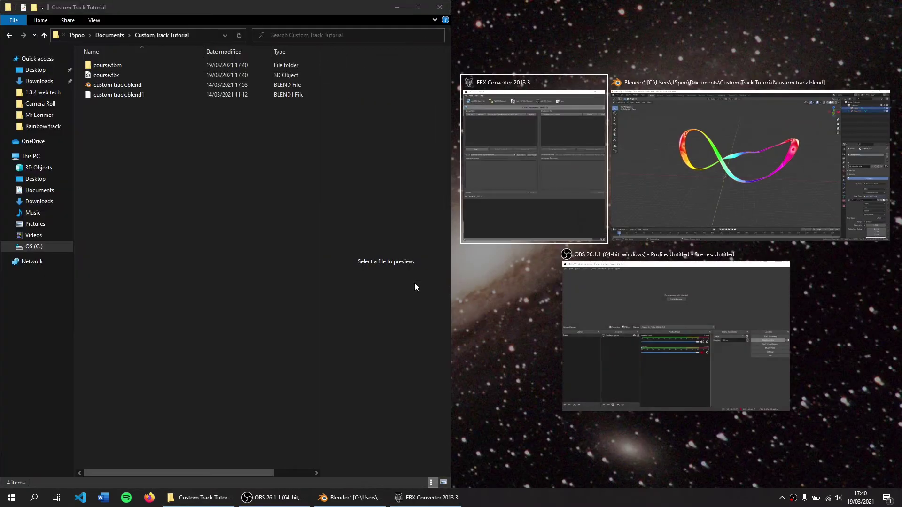
key(Return)
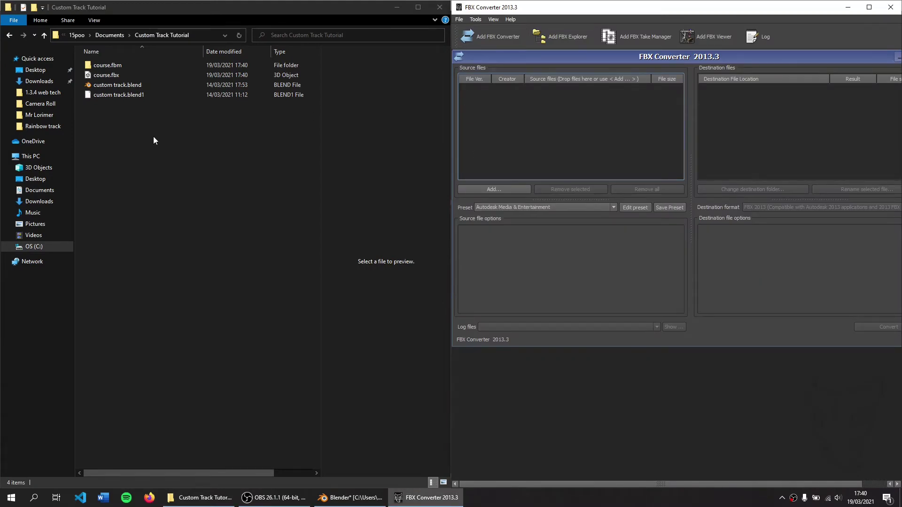
Step: Convert course.fbx to DAE Collada, clear the job lists, and close the converter
click(115, 78)
drag(103, 74, 545, 162)
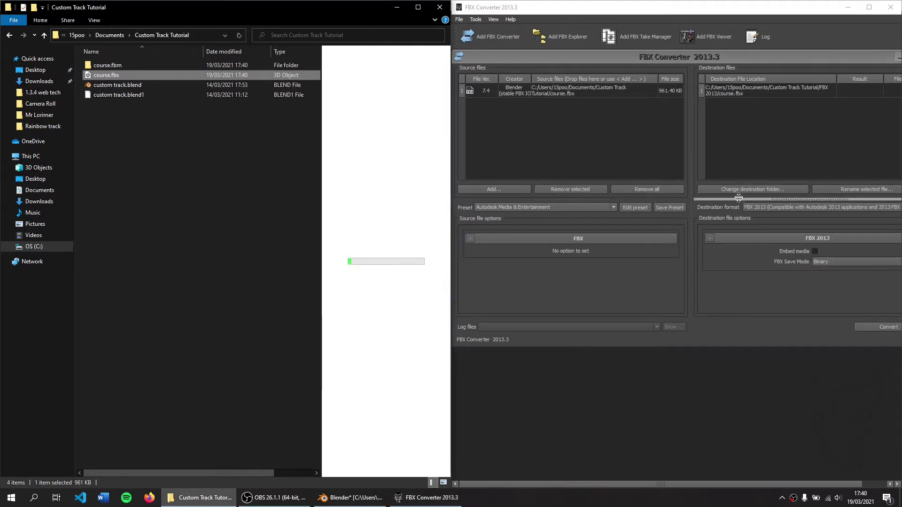
click(763, 206)
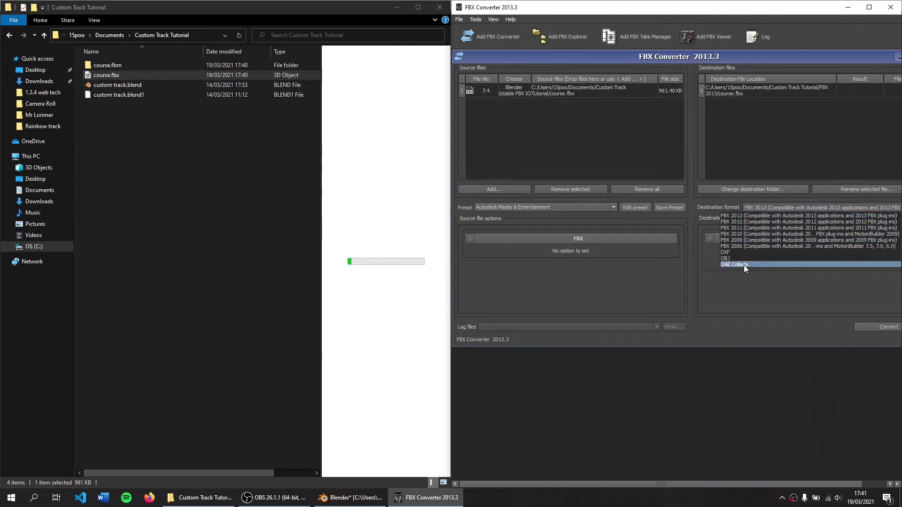
click(743, 264)
click(863, 325)
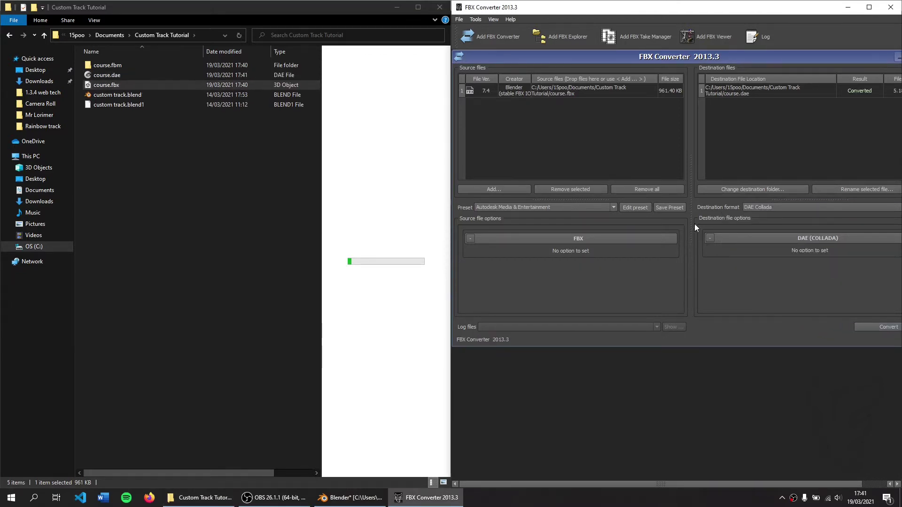
click(647, 190)
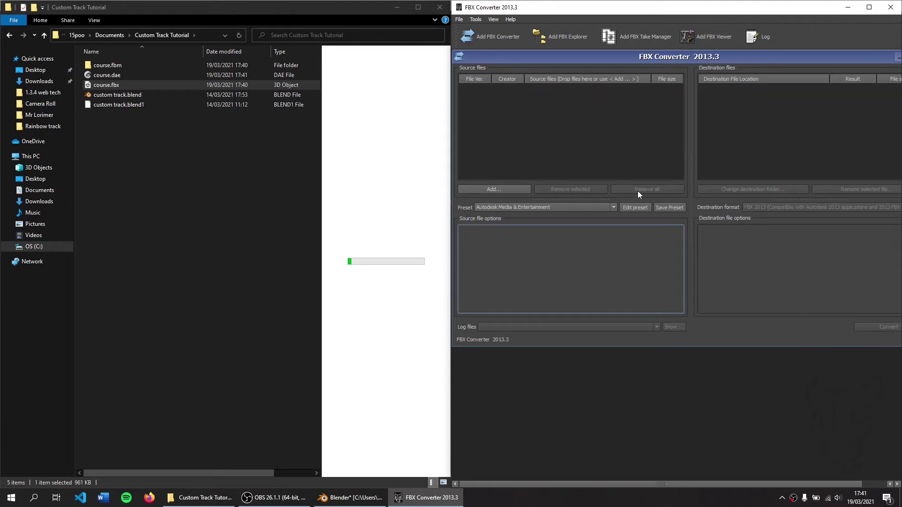
click(890, 7)
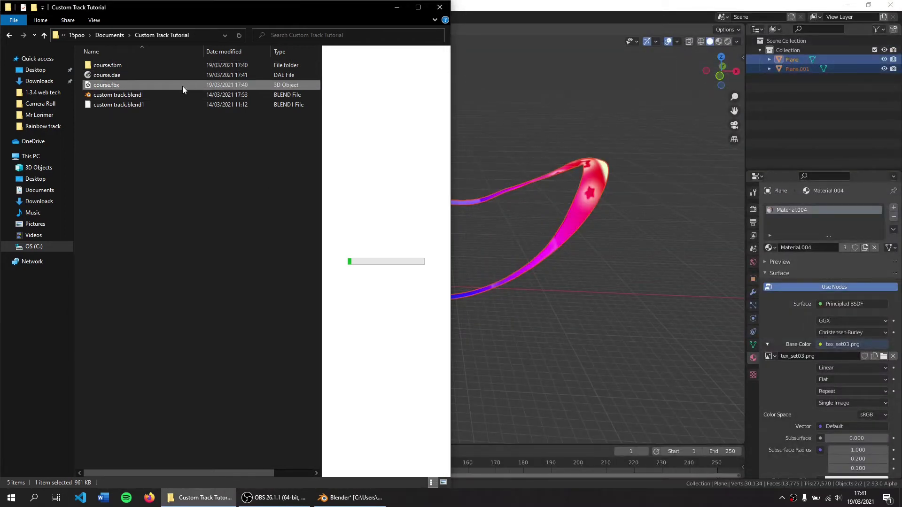
Step: Launch BrawlCrate from a Start menu search for 'brawl'
click(174, 77)
key(super)
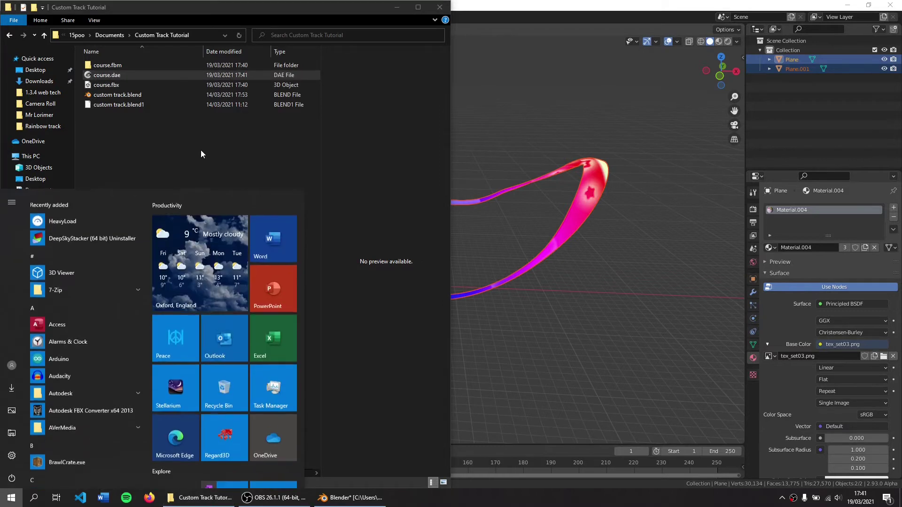
text(brawl)
key(Return)
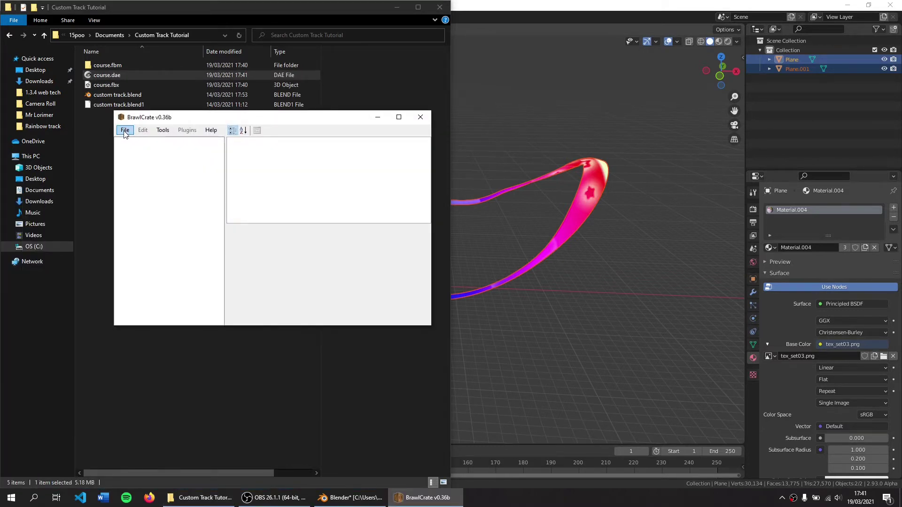
Step: Create a new empty BRRES archive
click(125, 131)
mouse_move(179, 142)
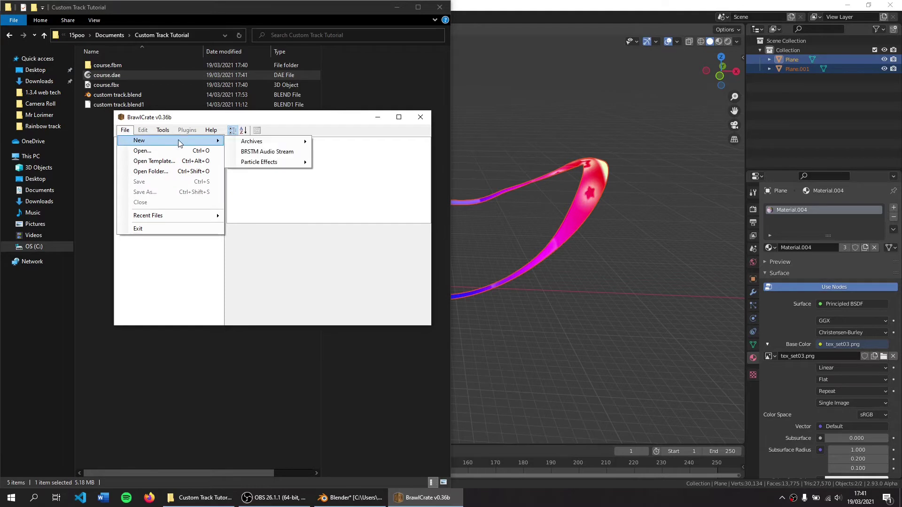
mouse_move(230, 142)
click(336, 156)
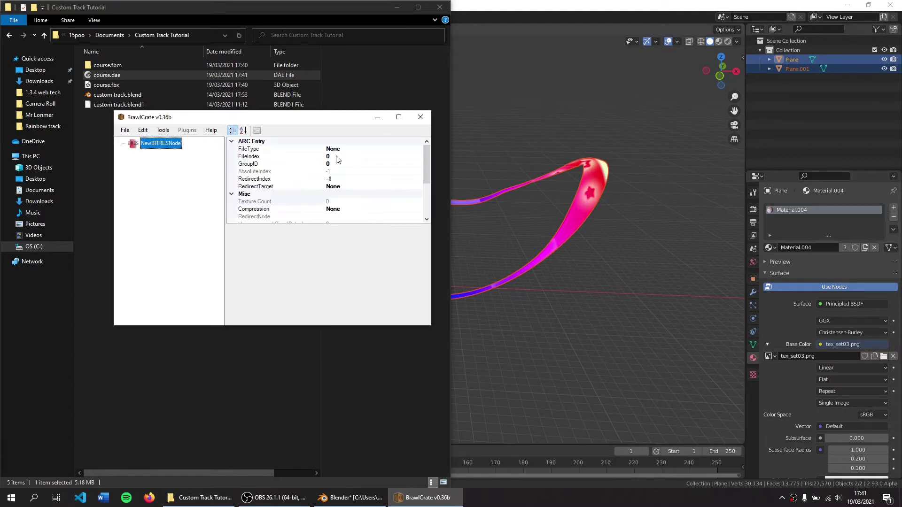
Step: Import a model into the BRRES, choosing course.dae from the Custom Track Tutorial folder
right_click(159, 147)
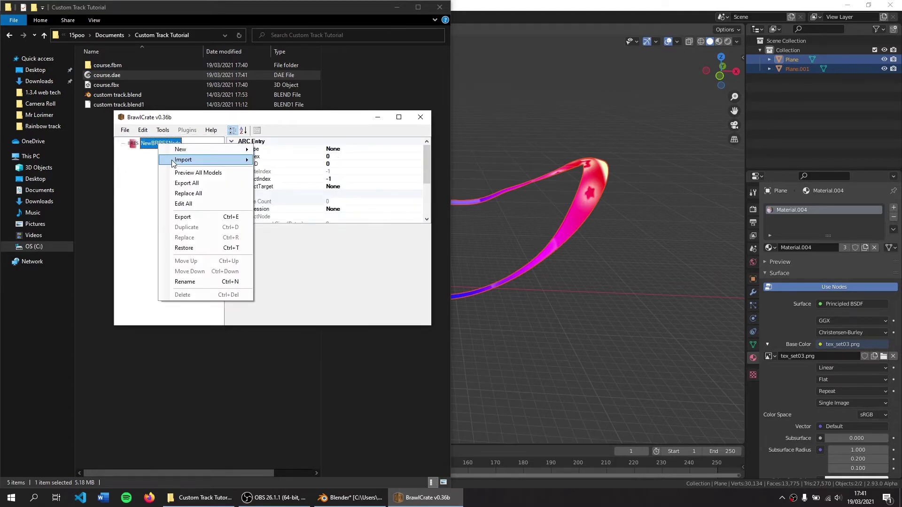
mouse_move(174, 162)
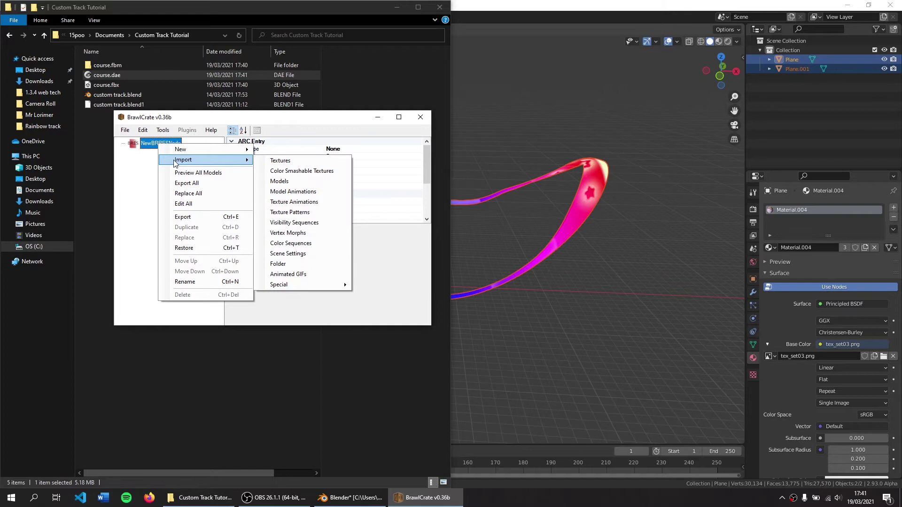
click(280, 181)
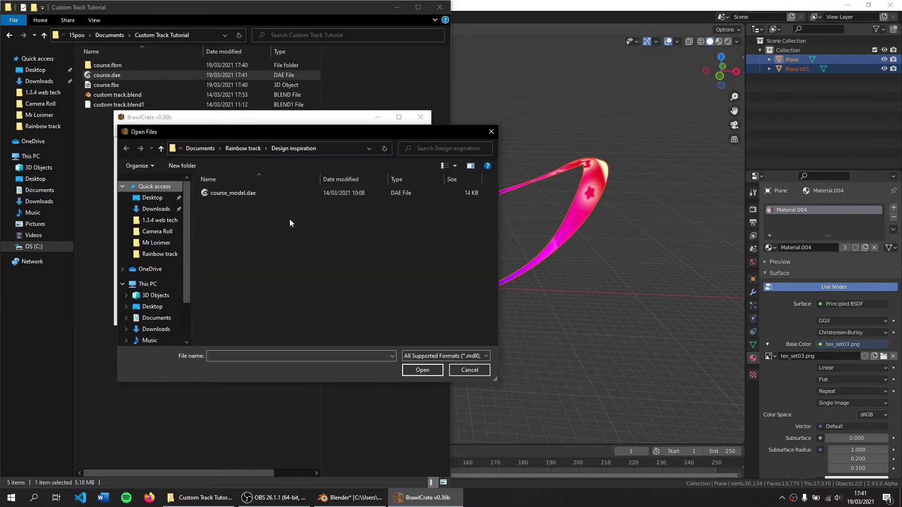
click(328, 148)
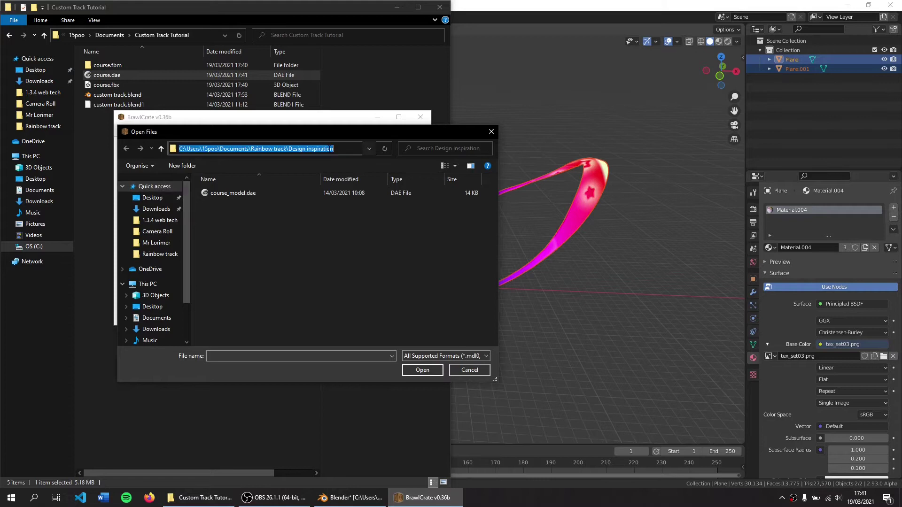
text(C:\Users\15poo\Documents\Custom Track Tutorial)
key(Return)
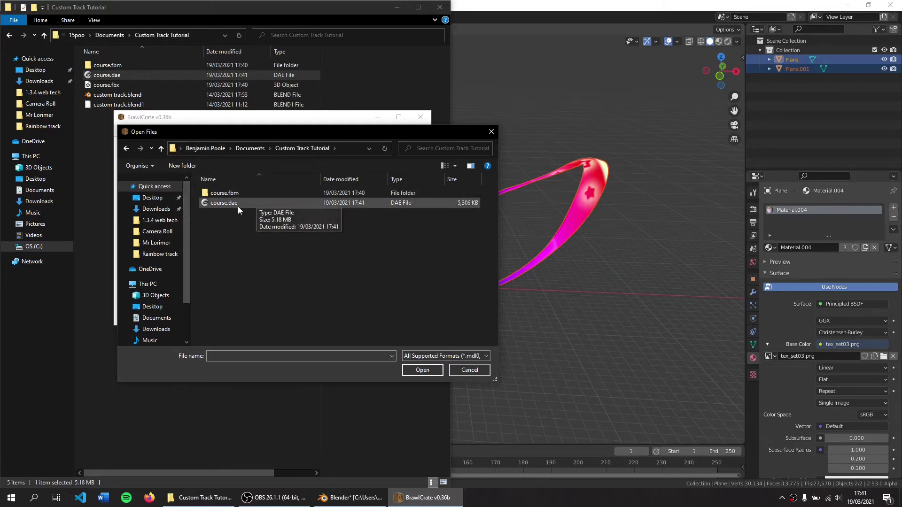
click(233, 205)
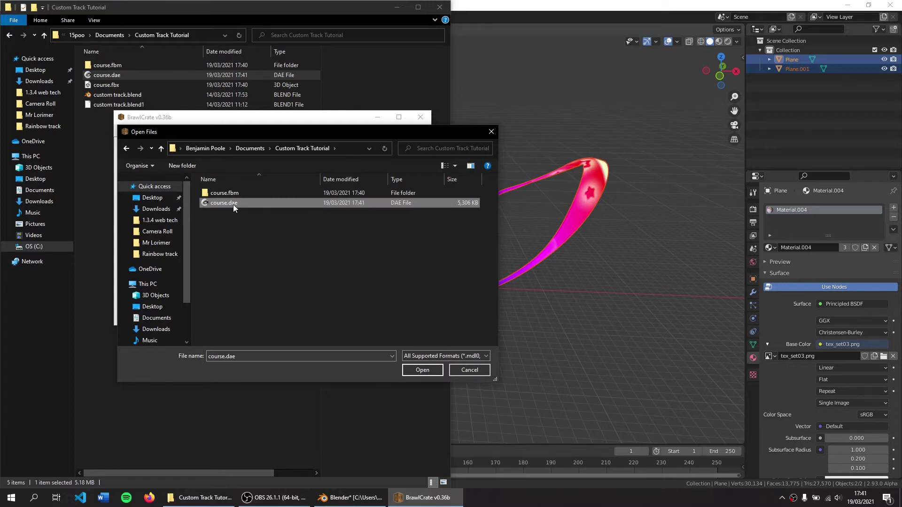
double_click(233, 204)
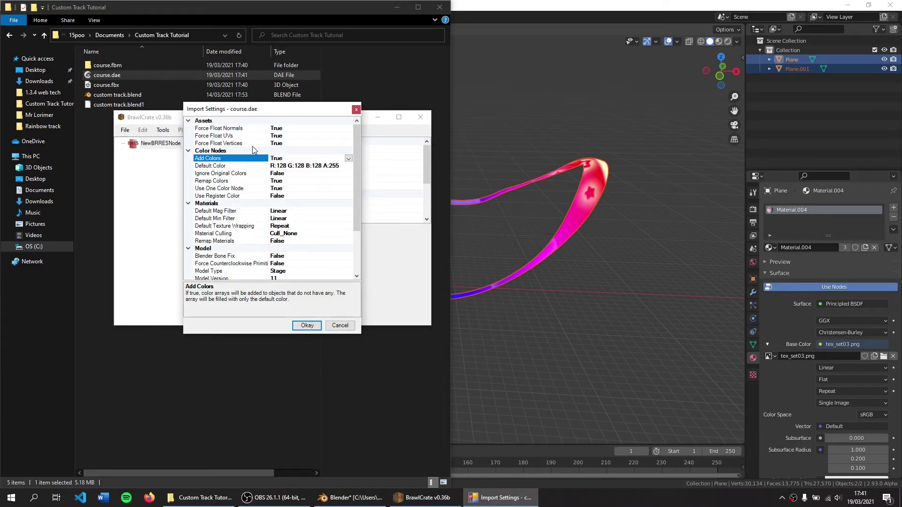
Step: Review the Import Settings and accept the defaults, adding the 27570-triangle 'course' model
scroll(256, 150, down, 1)
scroll(258, 155, down, 1)
scroll(262, 155, up, 2)
scroll(266, 155, down, 2)
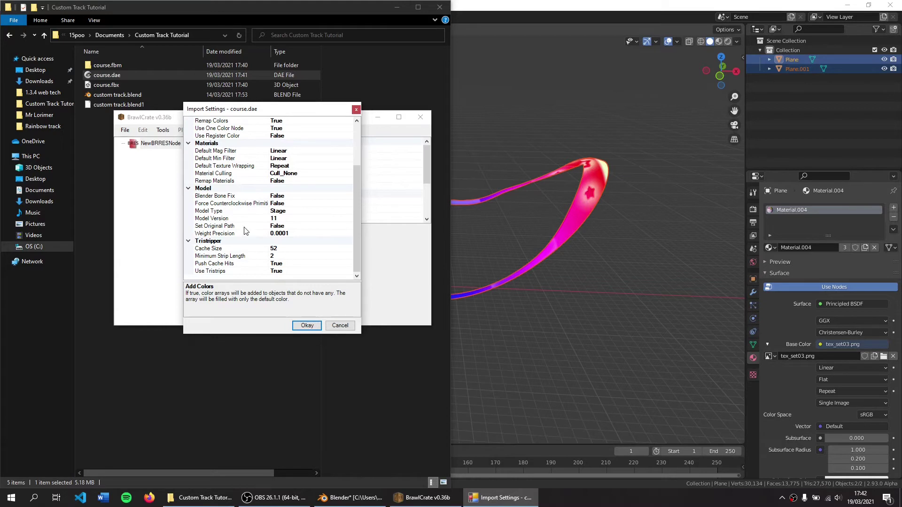
scroll(249, 232, up, 2)
scroll(254, 232, down, 2)
scroll(251, 239, up, 2)
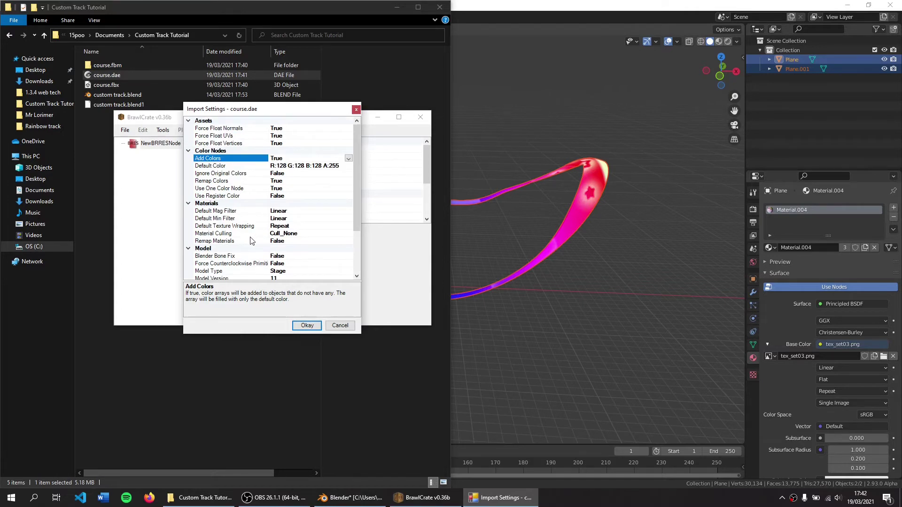
scroll(251, 241, down, 2)
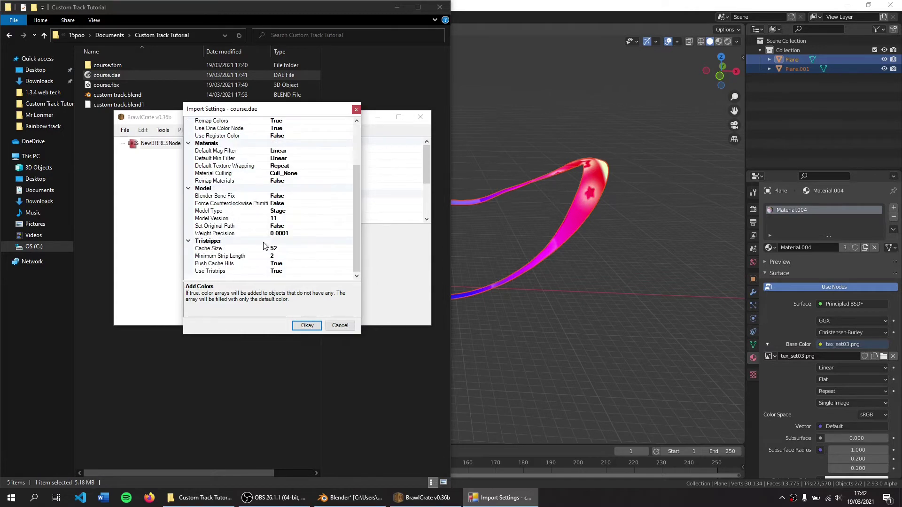
click(305, 327)
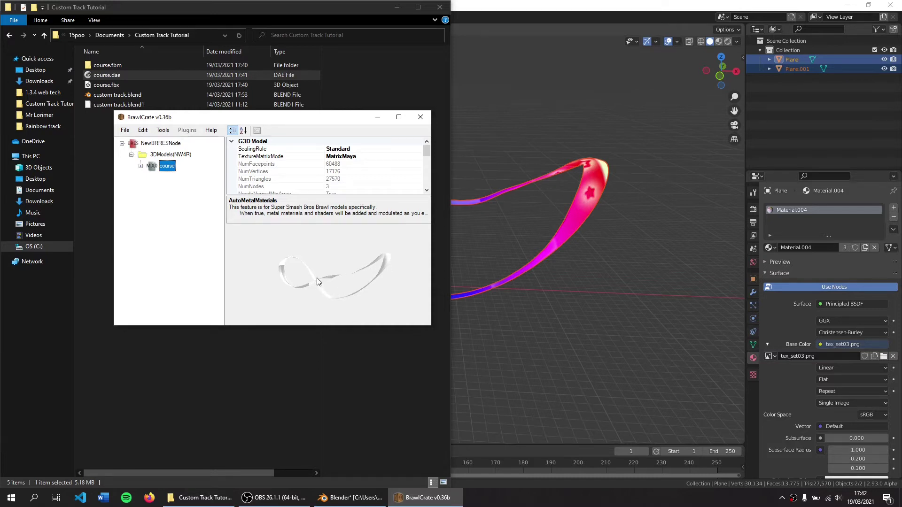
Step: Import the course.fbm folder into NewBRRESNode as a texture folder
click(144, 145)
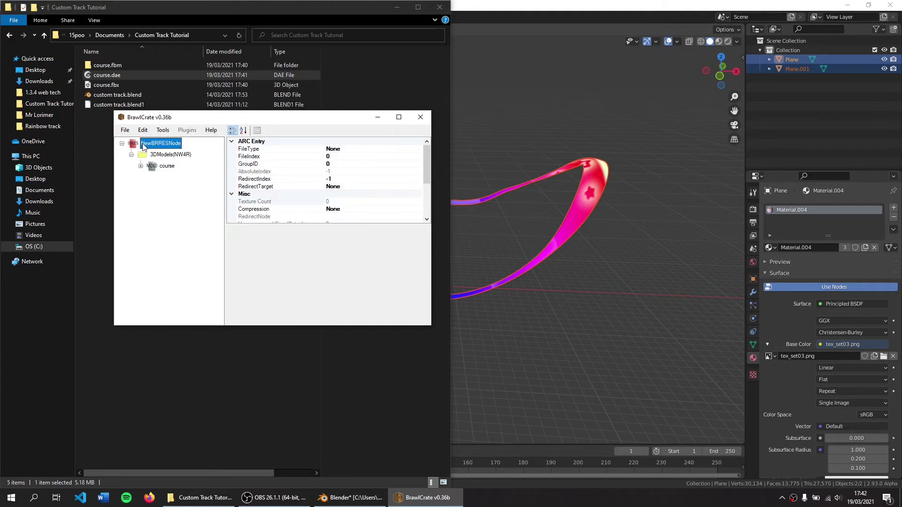
right_click(143, 145)
mouse_move(169, 161)
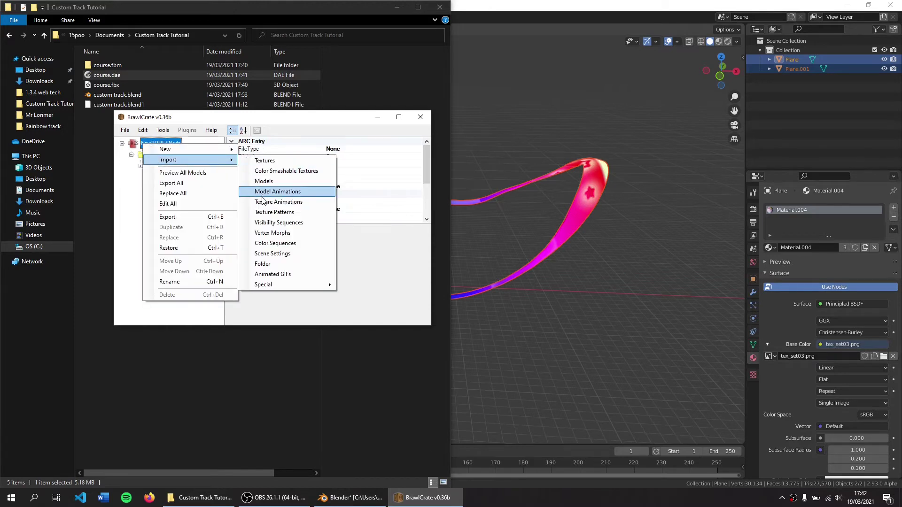
click(264, 265)
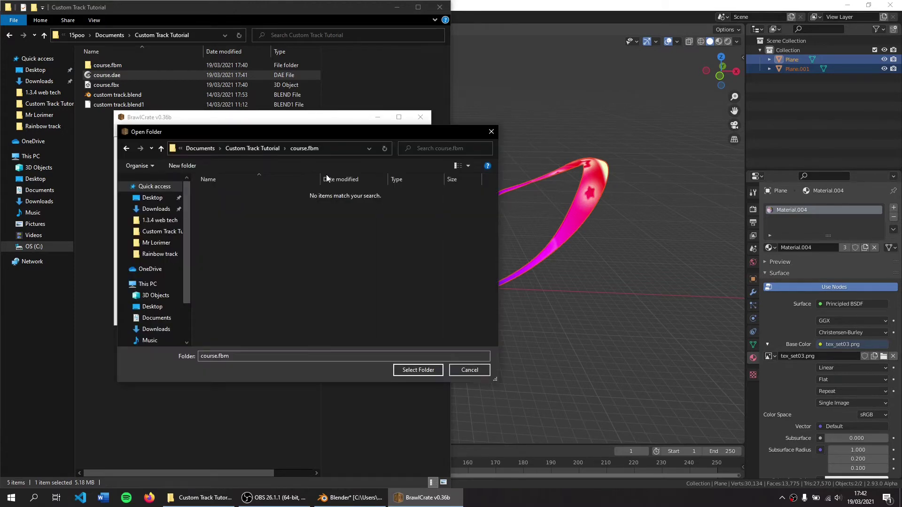
click(411, 370)
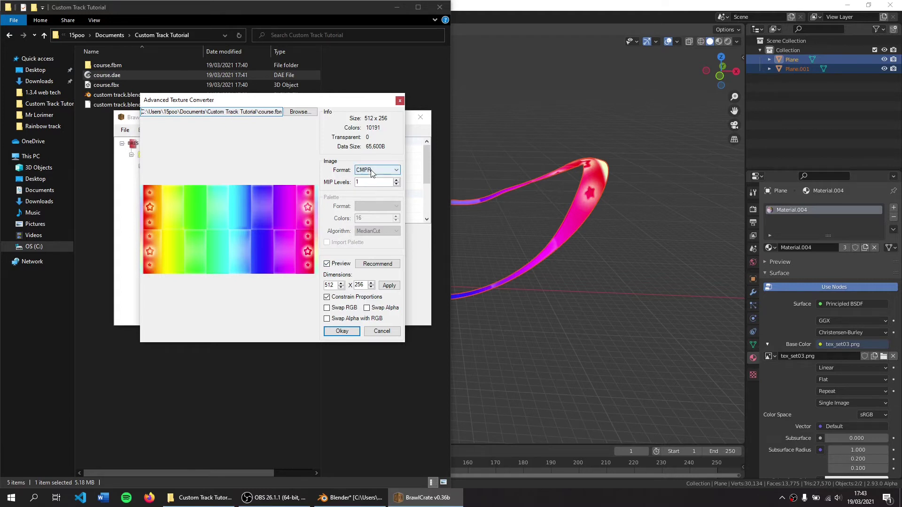
Step: Keep the first texture in CMPR format after trying RGB5A3, and accept it
click(372, 171)
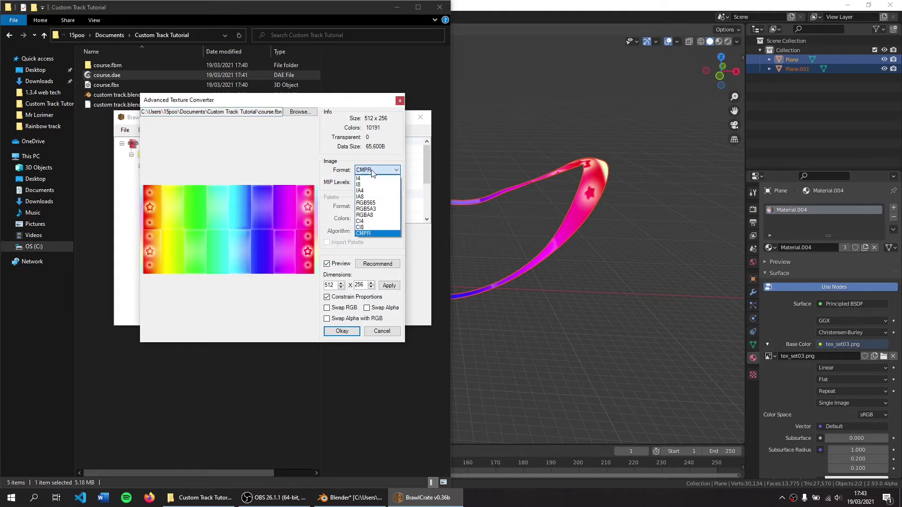
click(367, 208)
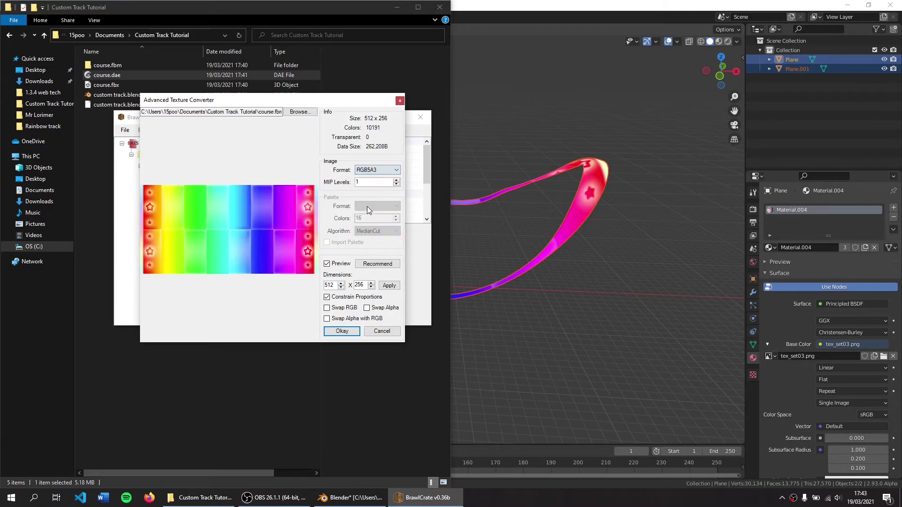
click(370, 170)
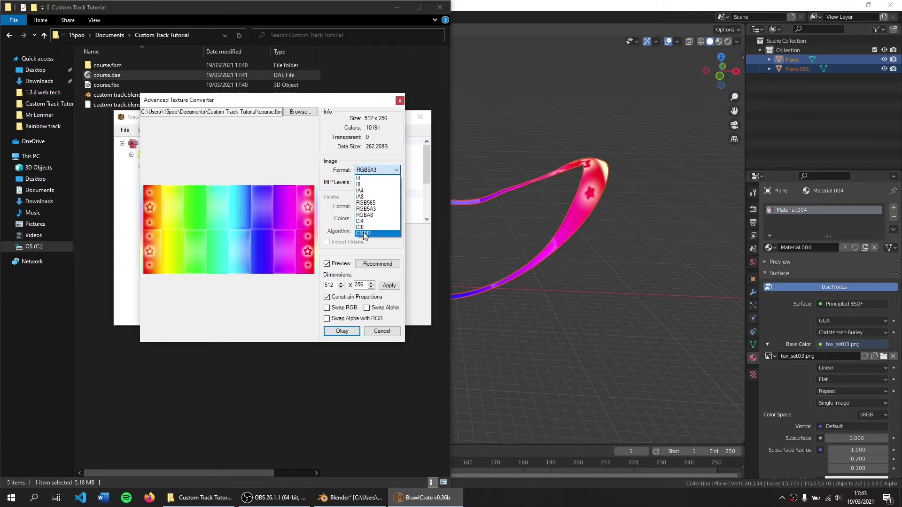
click(364, 233)
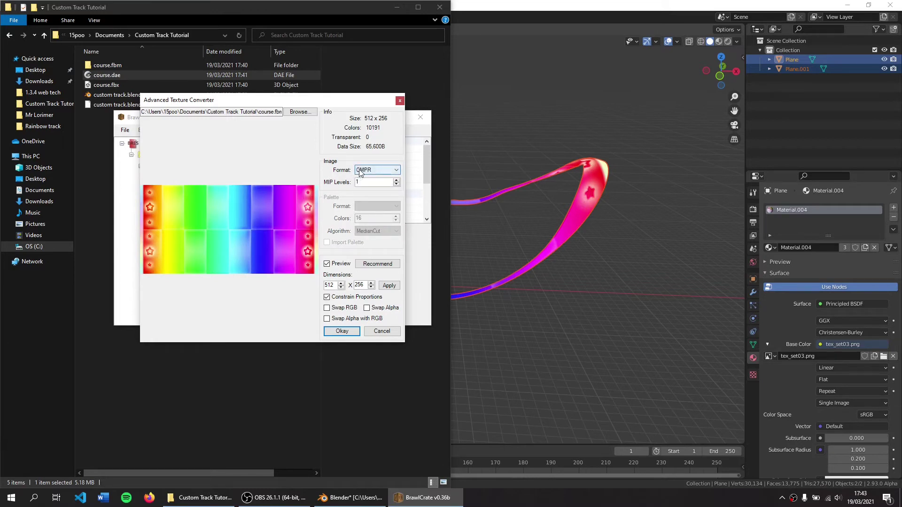
click(354, 331)
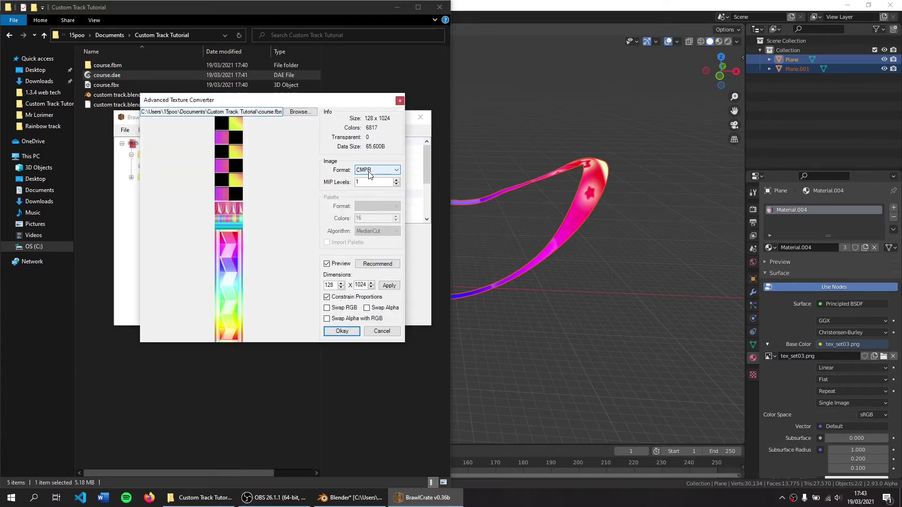
Step: Confirm the next texture in CMPR with Swap RGB left unticked
click(342, 310)
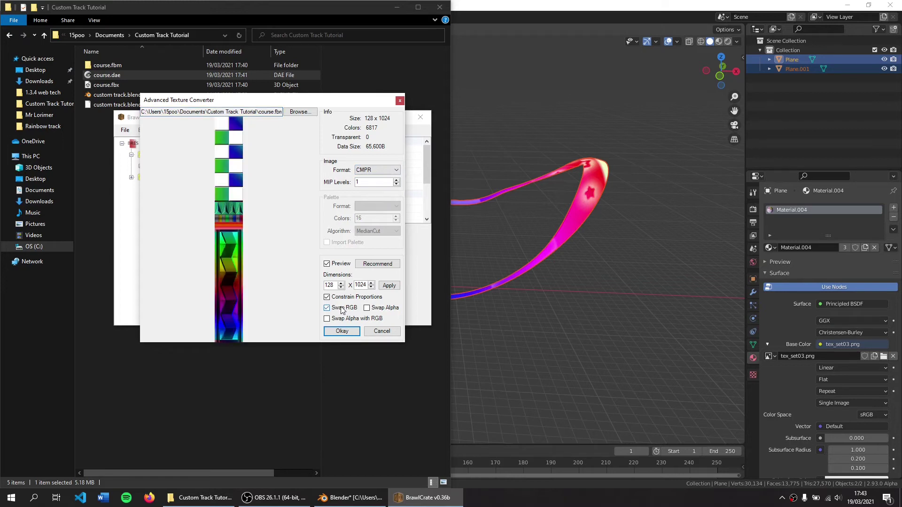
click(341, 309)
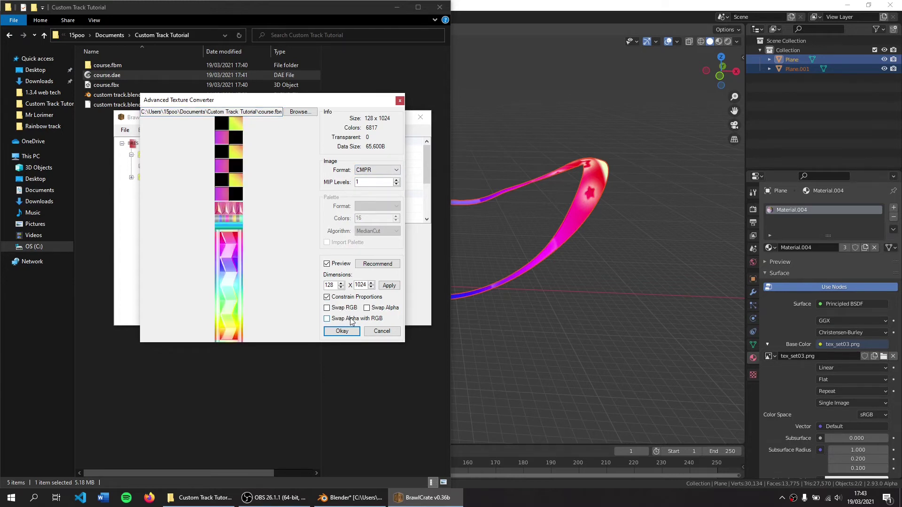
click(349, 332)
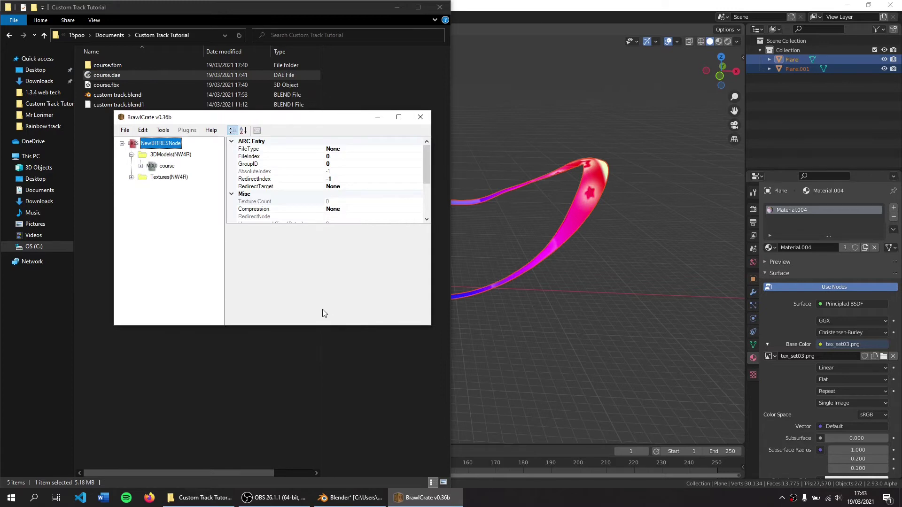
Step: Maximize BrawlCrate and open the course MDL0 model in the Preview editor
click(160, 167)
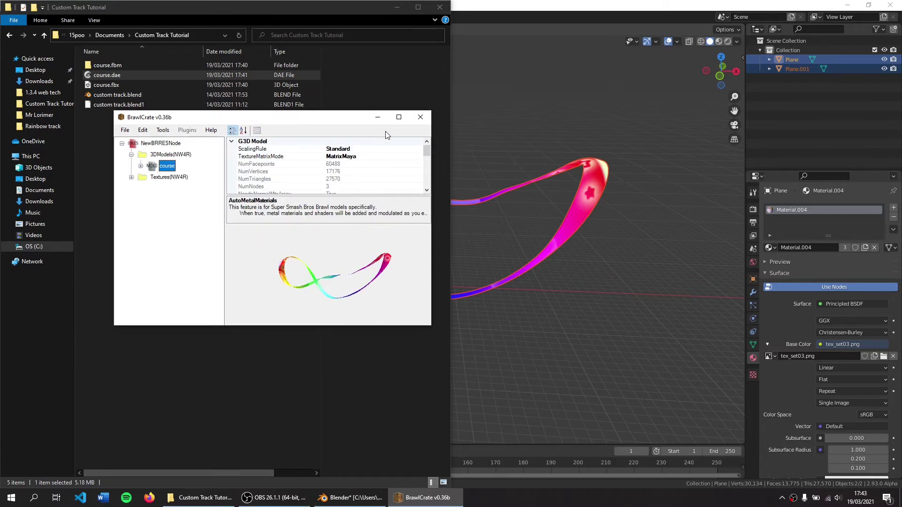
click(398, 118)
scroll(579, 371, up, 3)
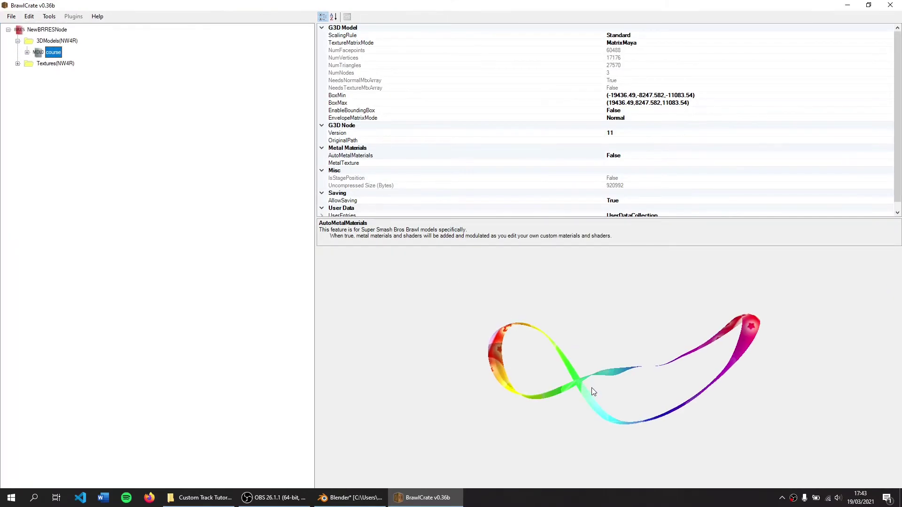
scroll(576, 379, up, 3)
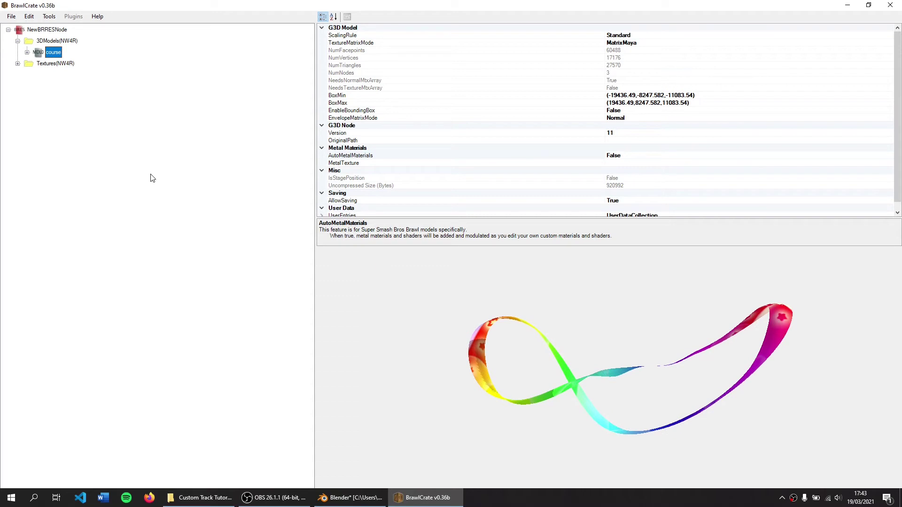
right_click(51, 52)
click(61, 57)
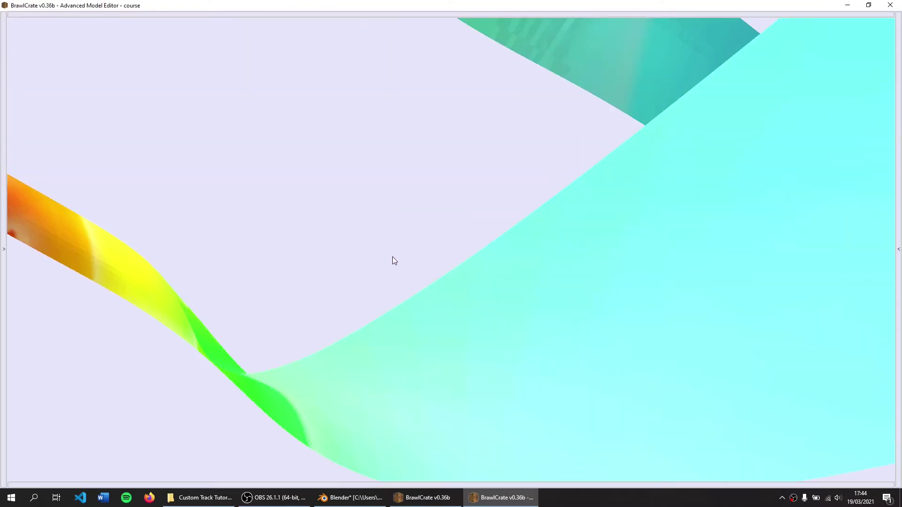
Step: Pan, zoom and rotate the model preview to bring the red section of the track into view
drag(391, 244, 379, 220)
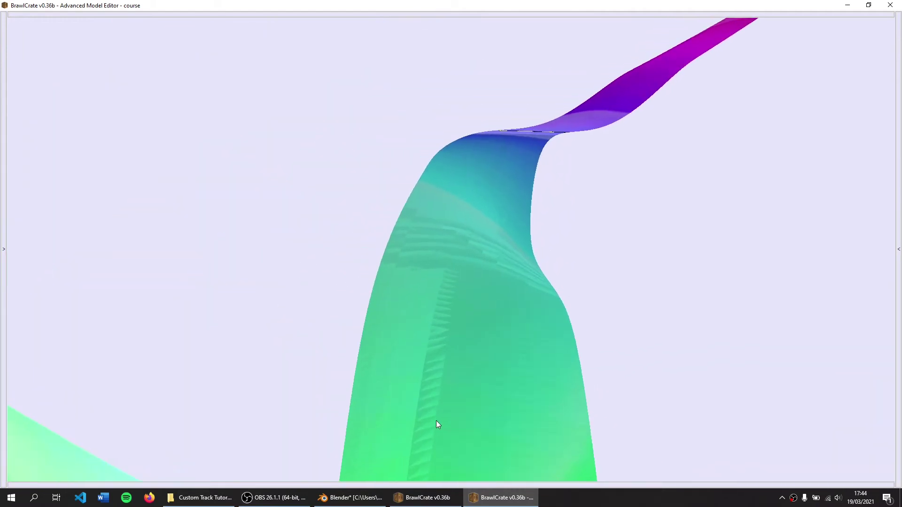
scroll(427, 418, up, 10)
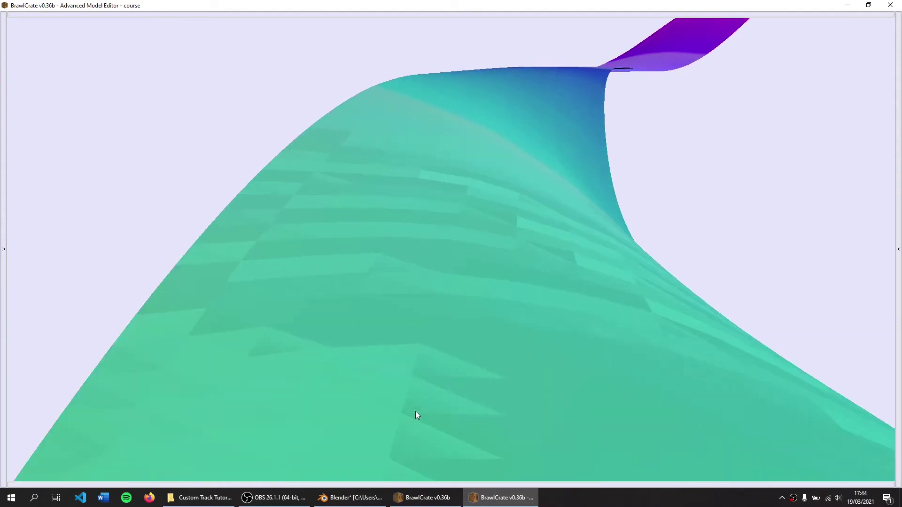
scroll(459, 429, down, 3)
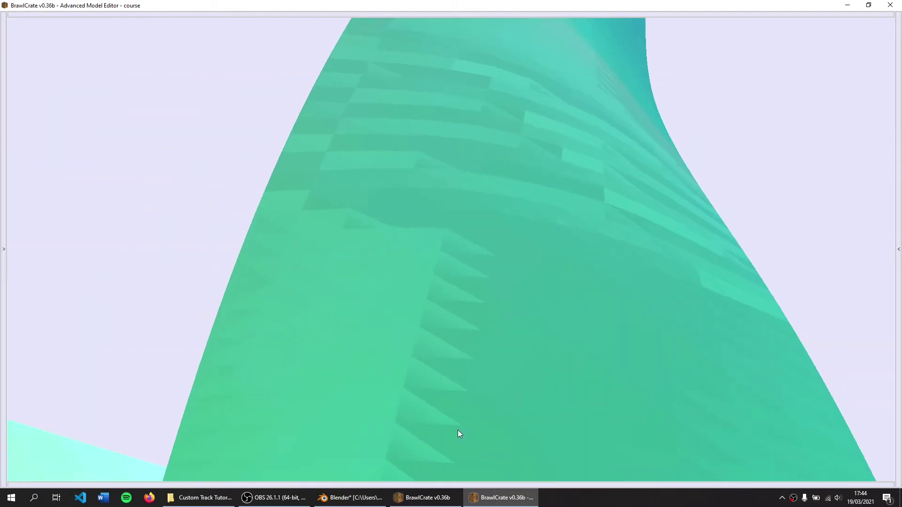
drag(481, 399, 462, 400)
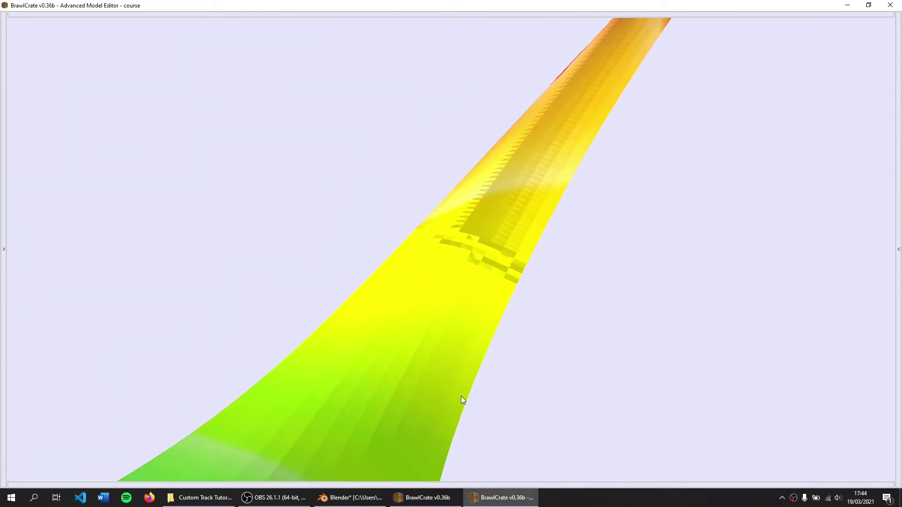
scroll(404, 378, up, 3)
scroll(406, 382, up, 4)
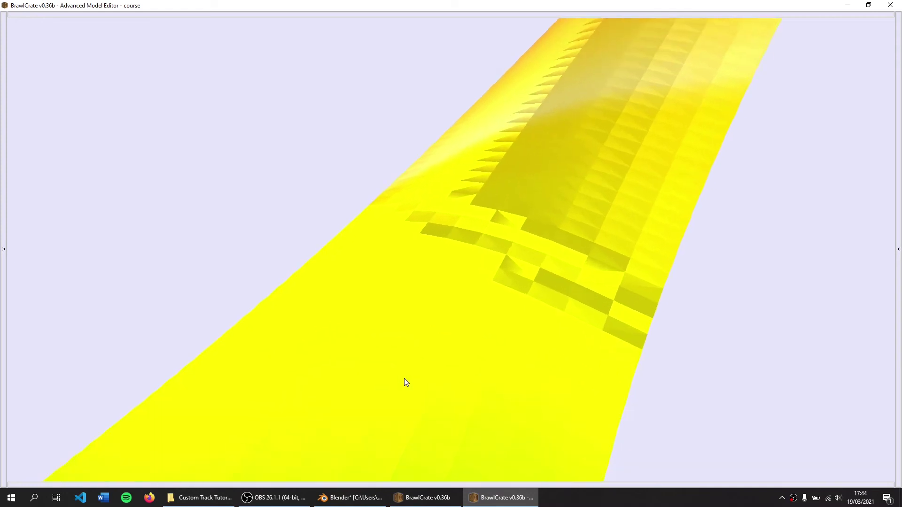
drag(407, 395, 474, 404)
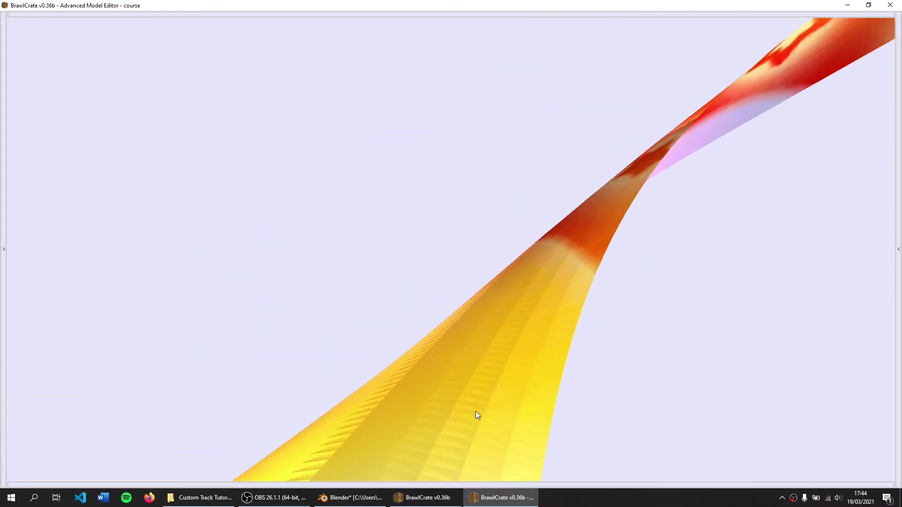
scroll(475, 410, up, 5)
scroll(475, 411, up, 2)
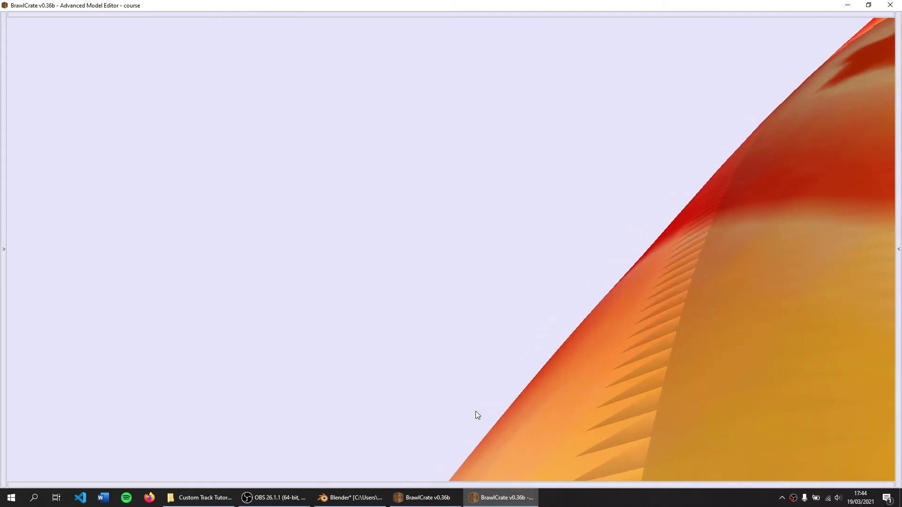
Step: Orbit across the spiked yellow ribbon and the purple-to-green loops, then close the Advanced Model Editor
drag(643, 421, 579, 416)
drag(527, 363, 546, 371)
scroll(489, 359, up, 6)
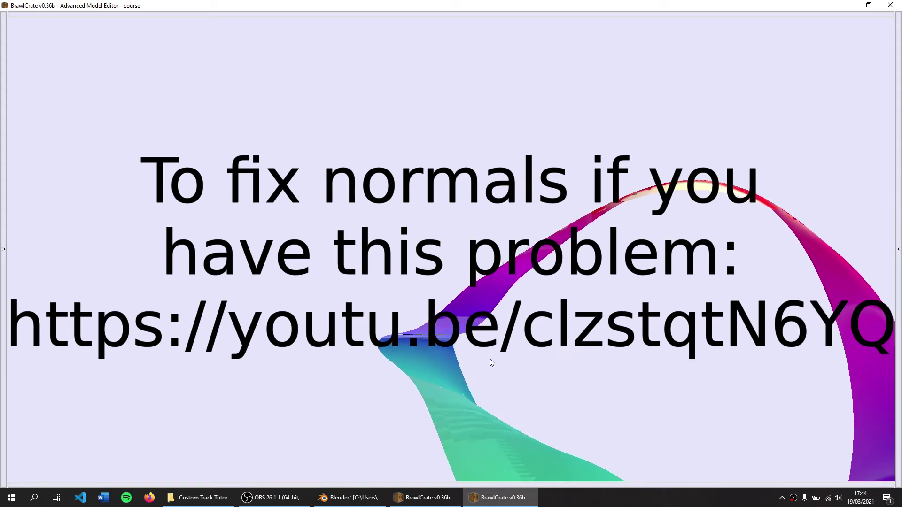
scroll(489, 362, up, 3)
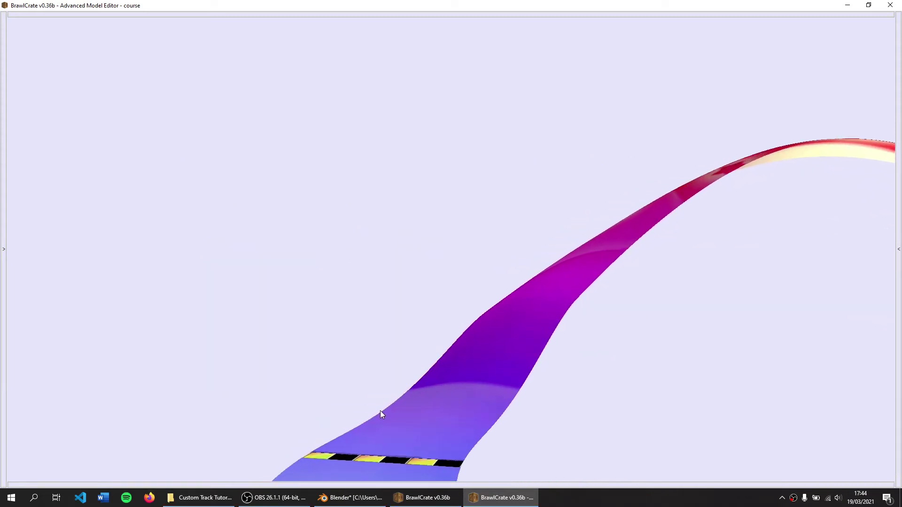
drag(378, 417, 383, 433)
scroll(382, 431, up, 6)
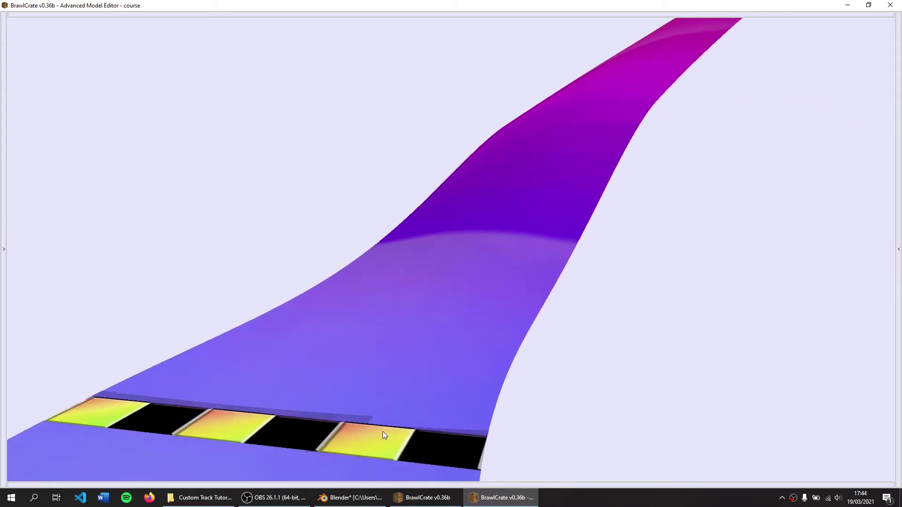
drag(382, 432, 176, 434)
key(alt+F4)
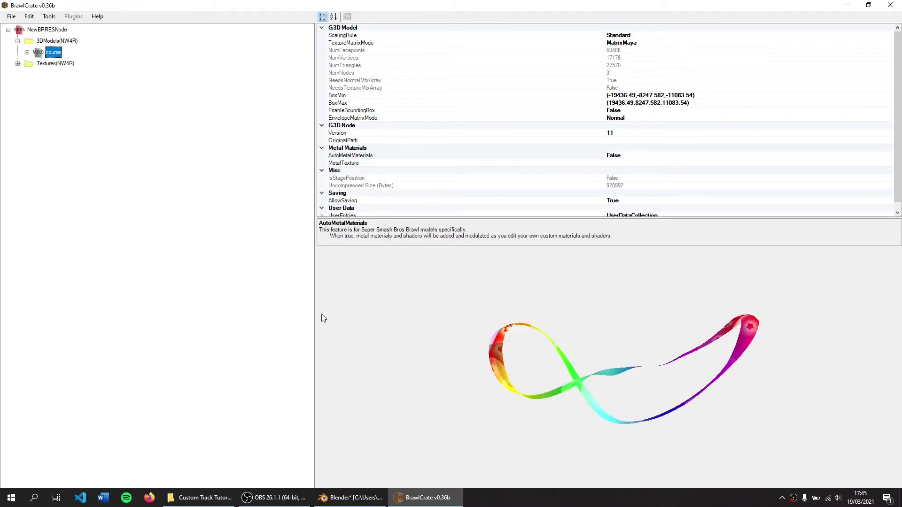
Step: Save the BRRES archive through File > Save under the name course_model.brres
right_click(53, 55)
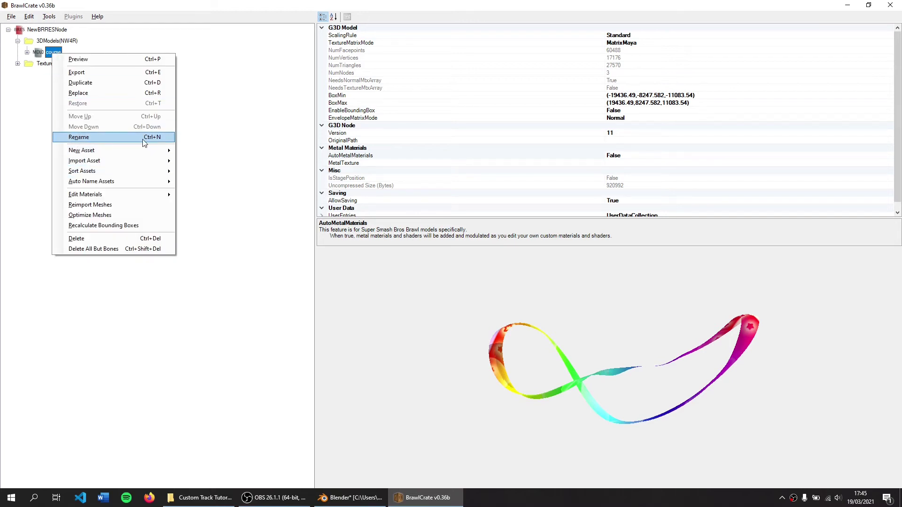
key(Escape)
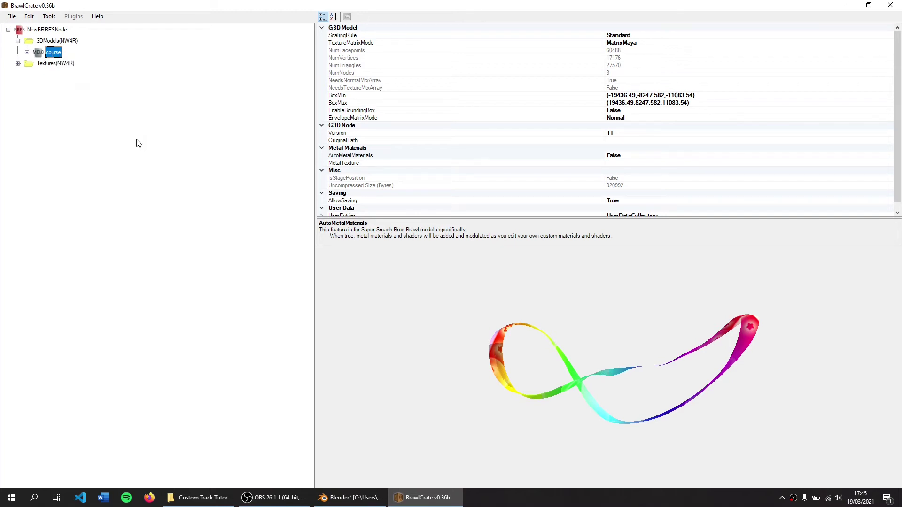
click(12, 18)
click(24, 66)
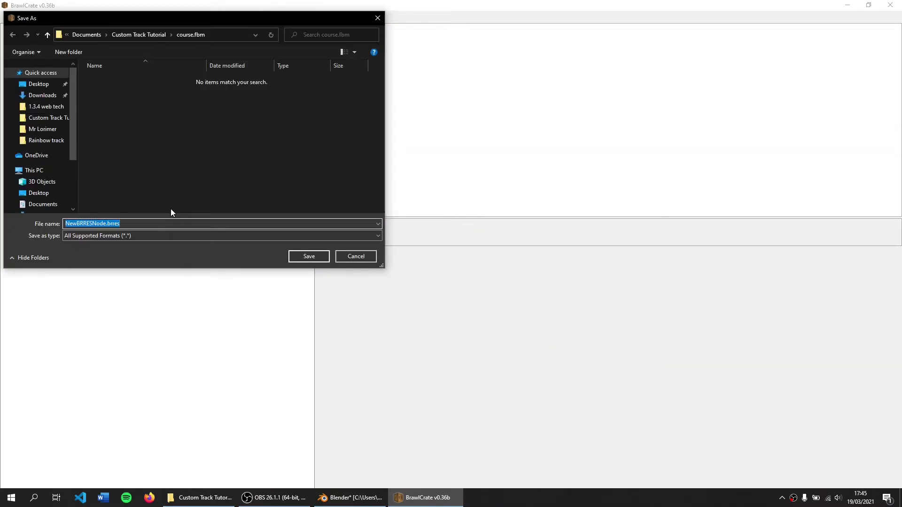
text(course_model.brres)
key(Return)
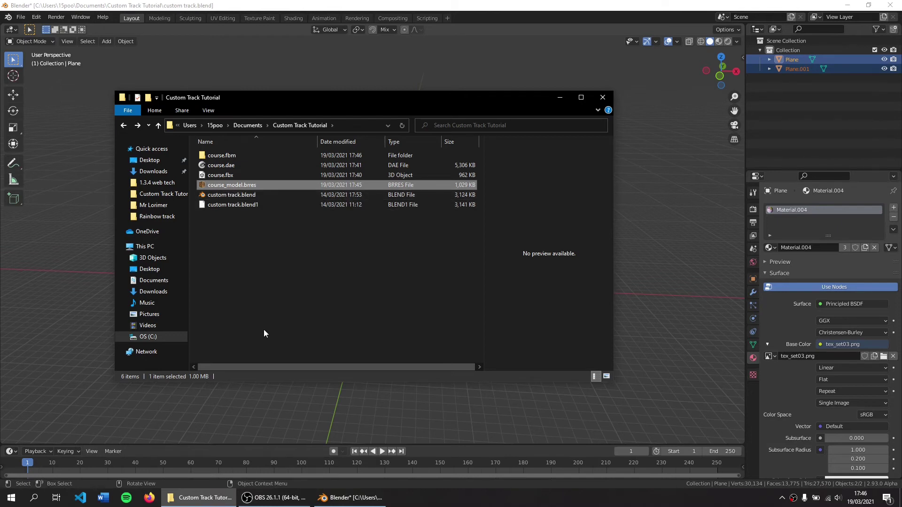
Step: Start a Start-menu search for a program beginning with 'b'
key(super)
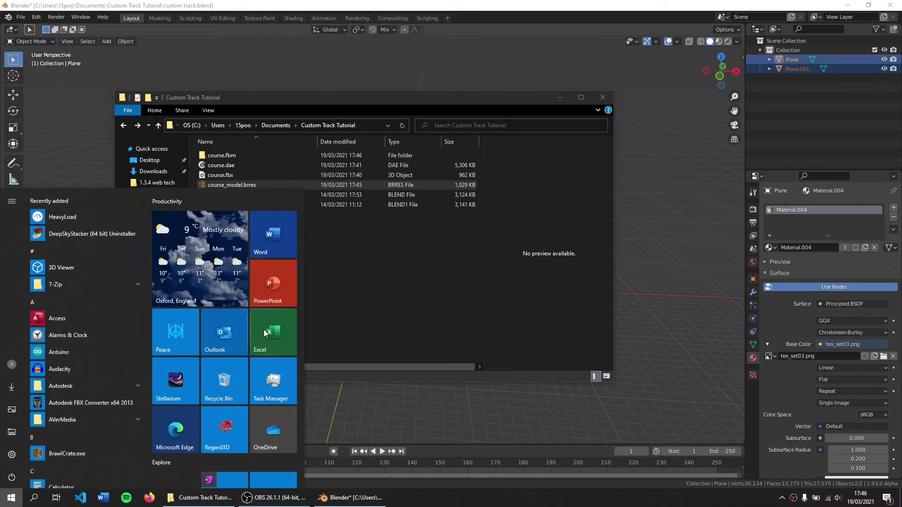
text(b)
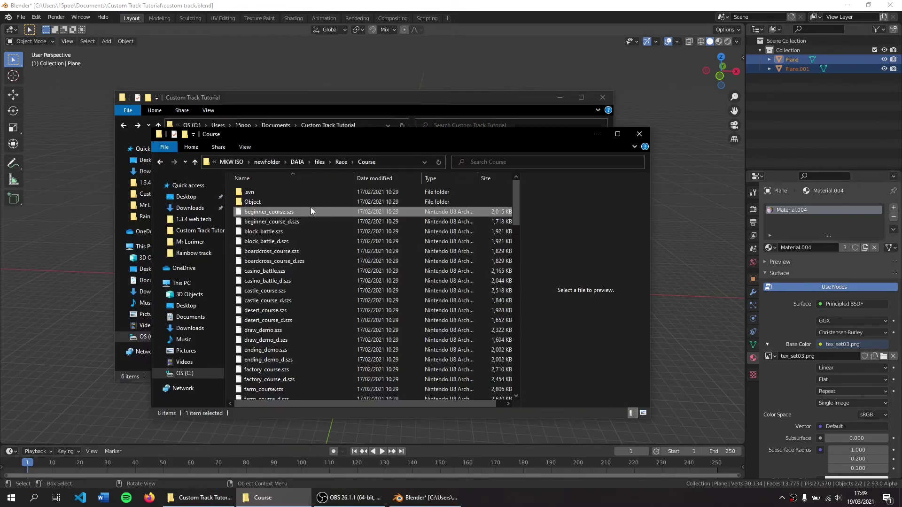
Step: Close the game's Race Course folder window
key(alt+F4)
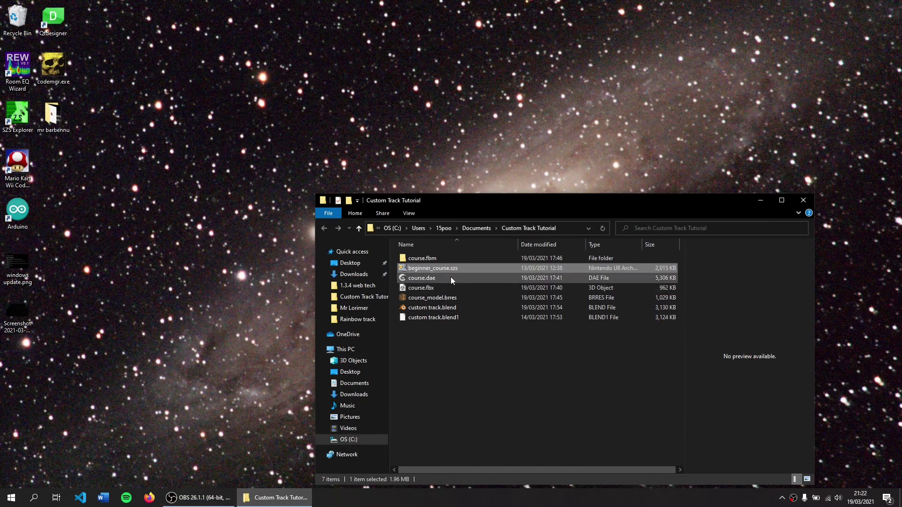
Step: Open beginner_course.szs from the Custom Track Tutorial folder in SZS Explorer
click(450, 299)
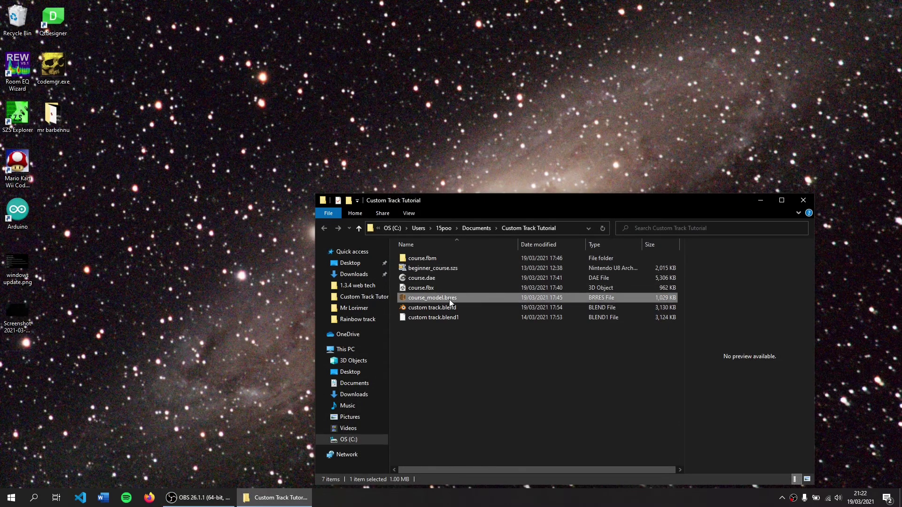
click(441, 268)
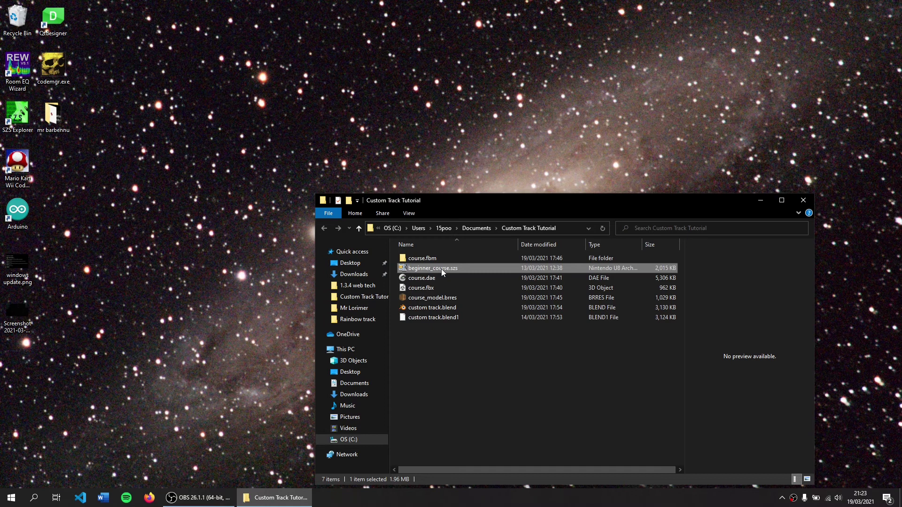
double_click(442, 268)
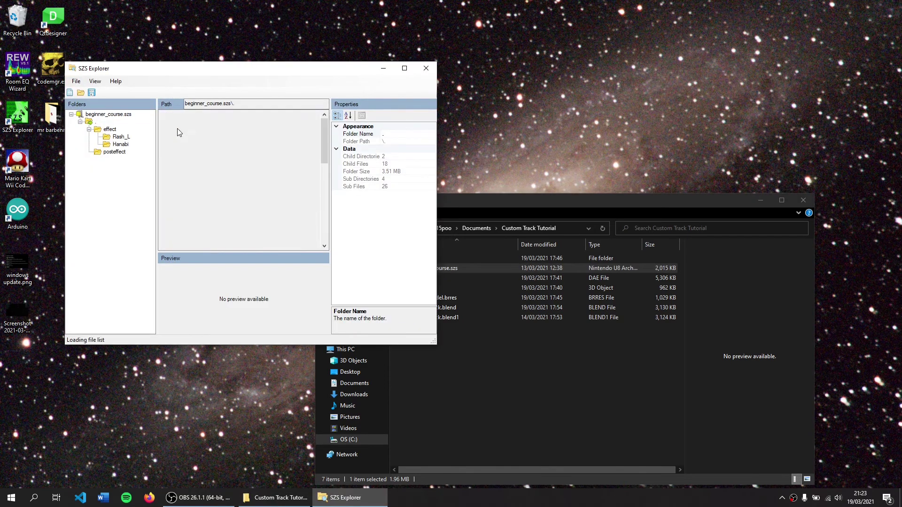
Step: Replace the archive's course_model.brres with the new file, save beginner_course.szs, and close SZS Explorer
scroll(180, 136, down, 3)
right_click(187, 163)
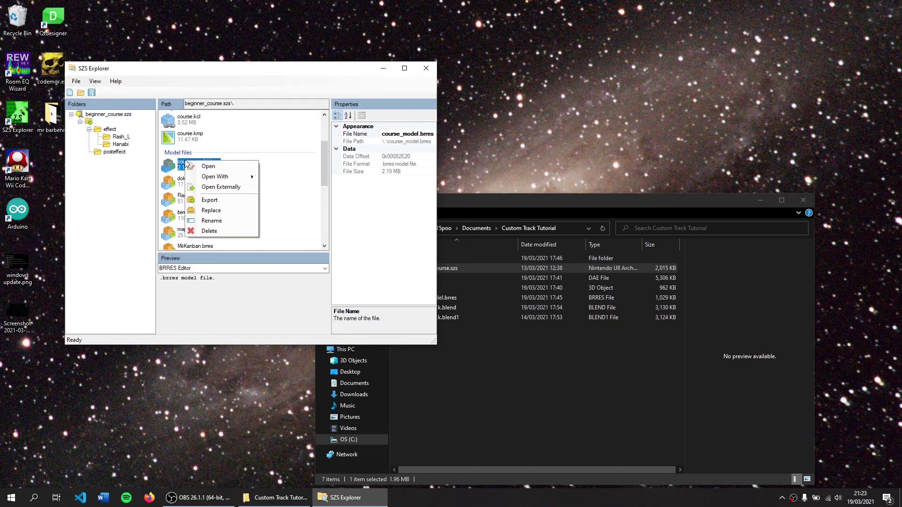
click(211, 210)
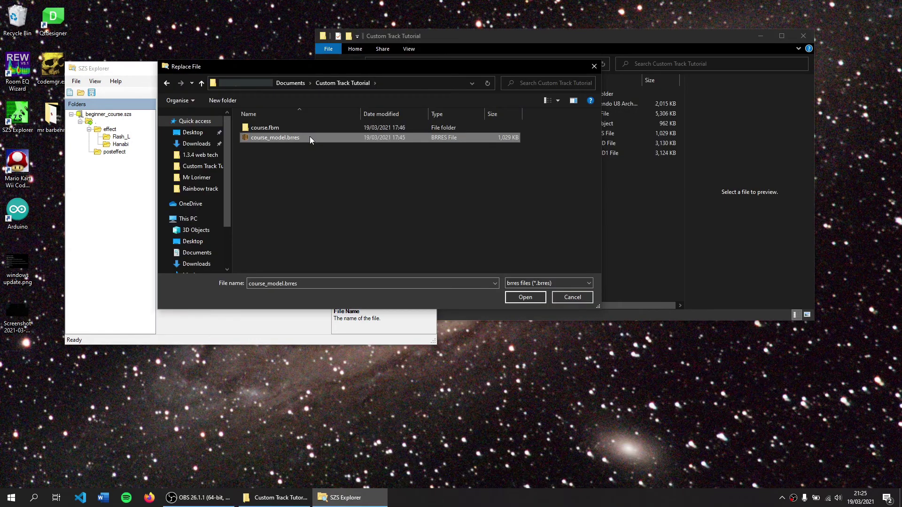
double_click(310, 137)
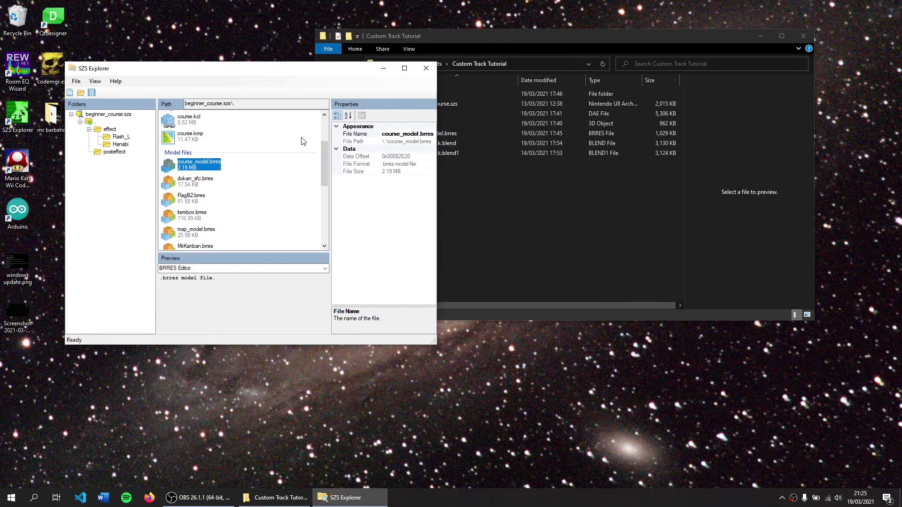
click(92, 93)
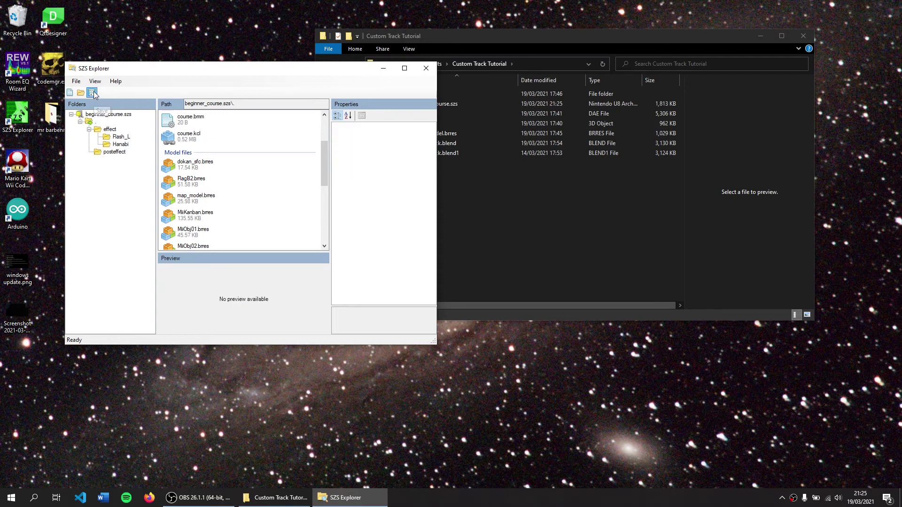
key(alt+F4)
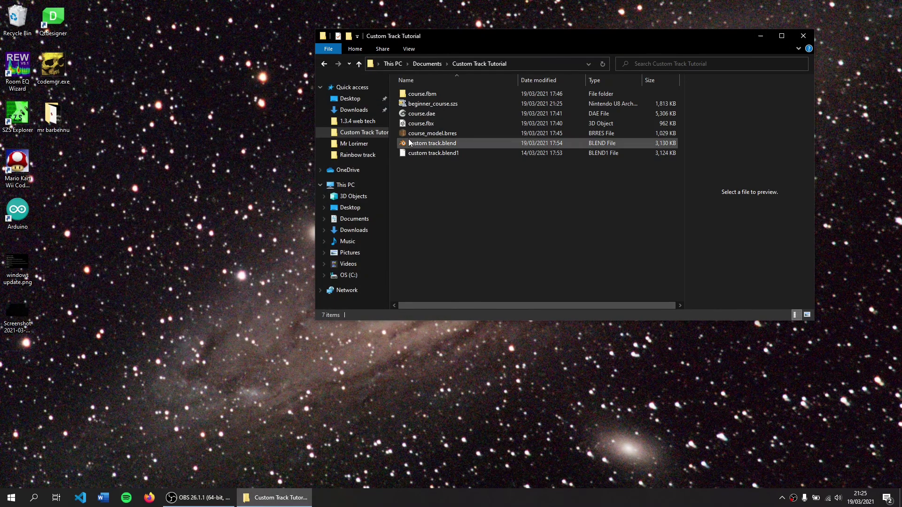
Step: Open a Command Prompt in the Custom Track Tutorial folder by entering cmd in the address bar
click(438, 104)
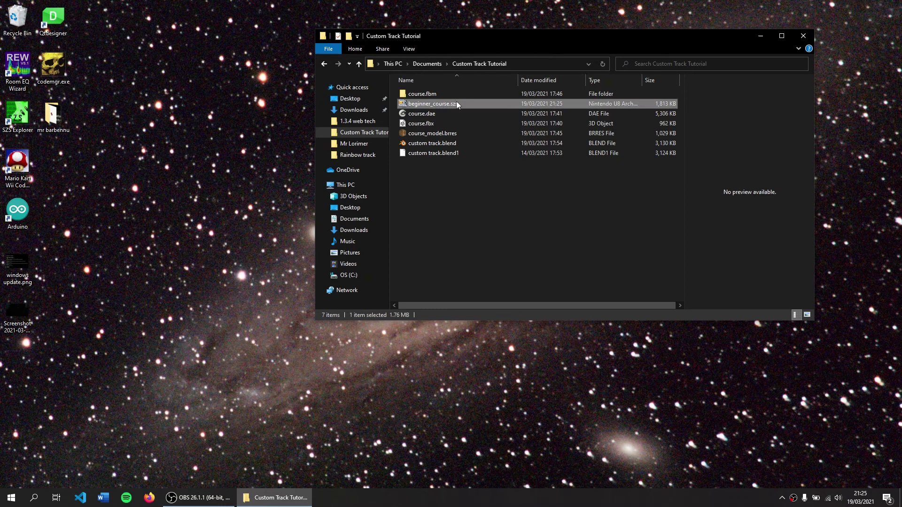
click(518, 61)
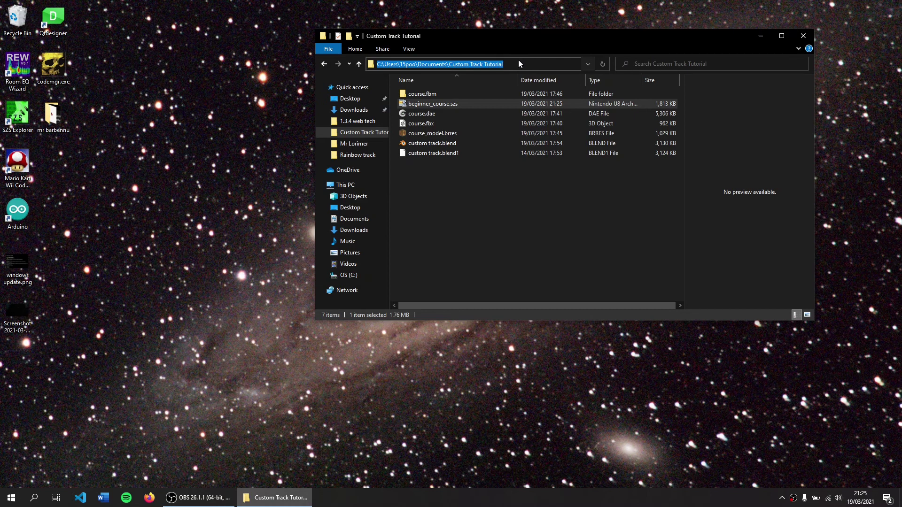
text(cmd)
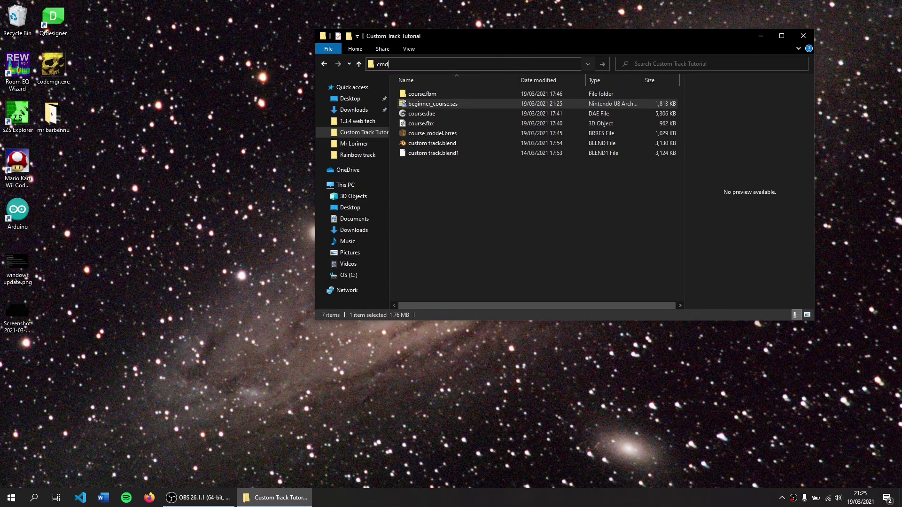
key(Return)
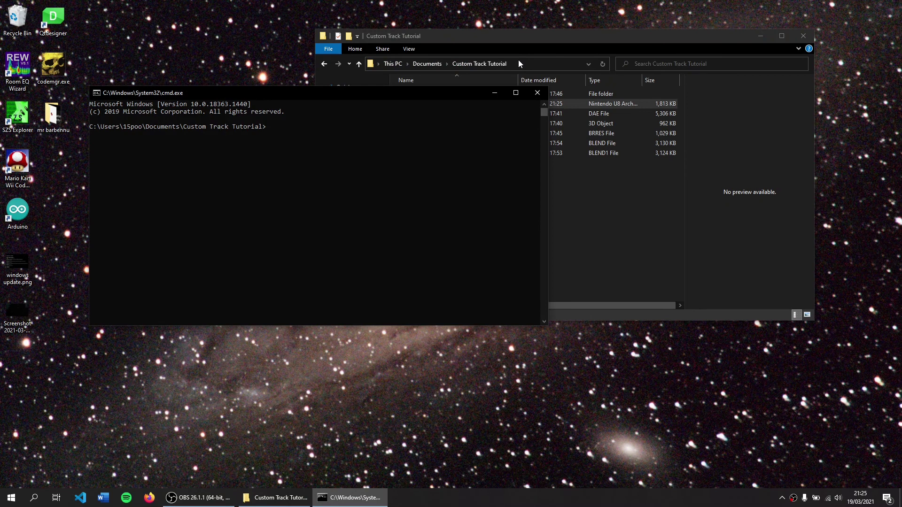
Step: Run 'wszst extract beginner_course.szs' and select the resulting beginner_course.d folder
text(wszst extract beginner_course.szs)
key(Return)
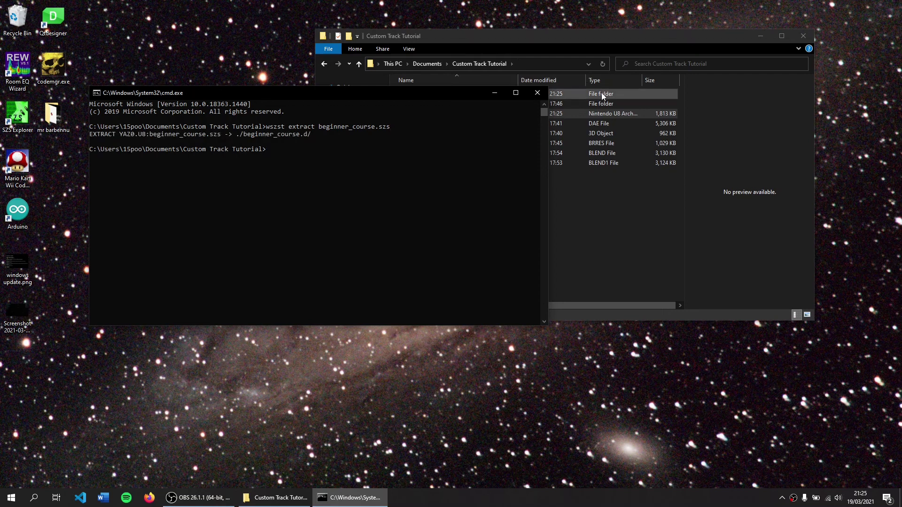
click(602, 92)
Step: Copy the new course_model.brres into beginner_course.d, overwriting the extracted copy
double_click(601, 93)
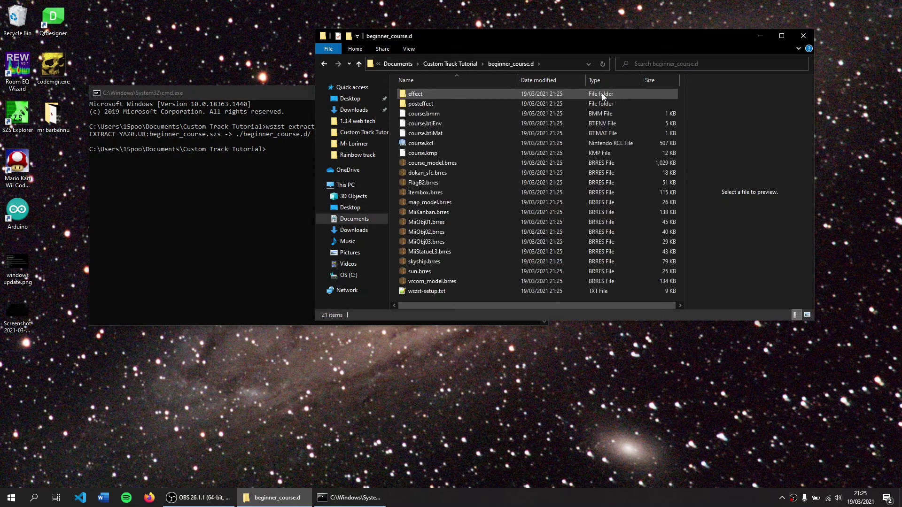
click(453, 66)
click(447, 145)
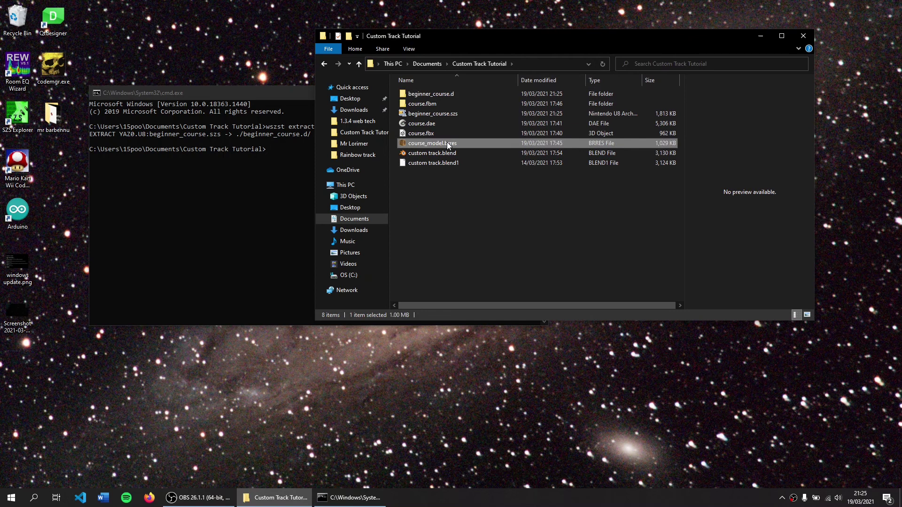
key(ctrl+c)
double_click(433, 93)
key(ctrl+v)
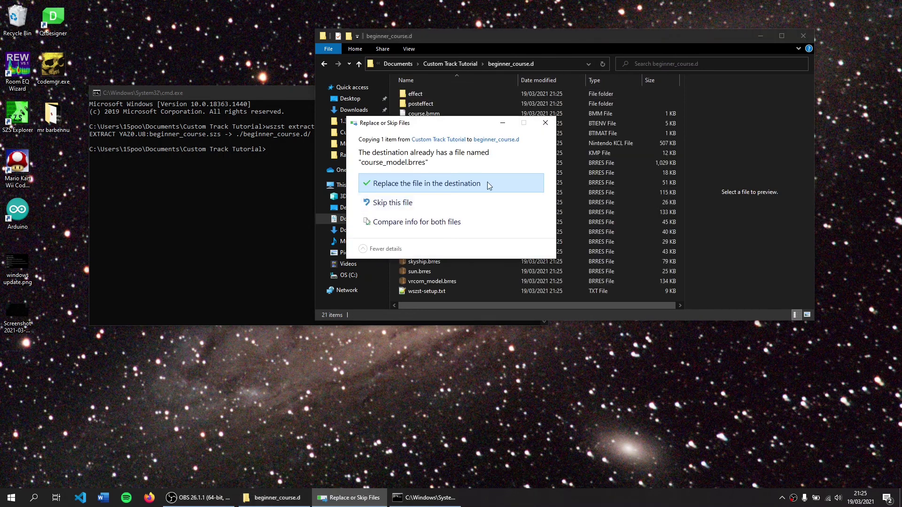
click(472, 178)
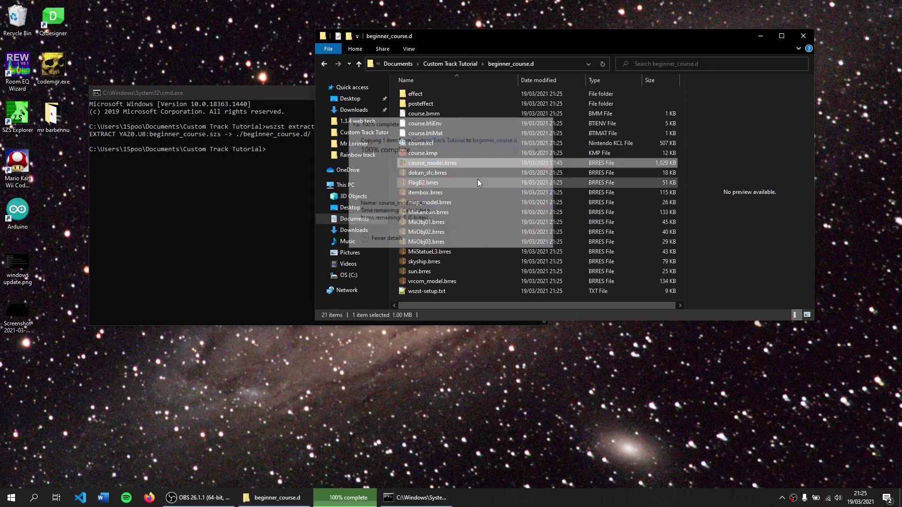
click(227, 192)
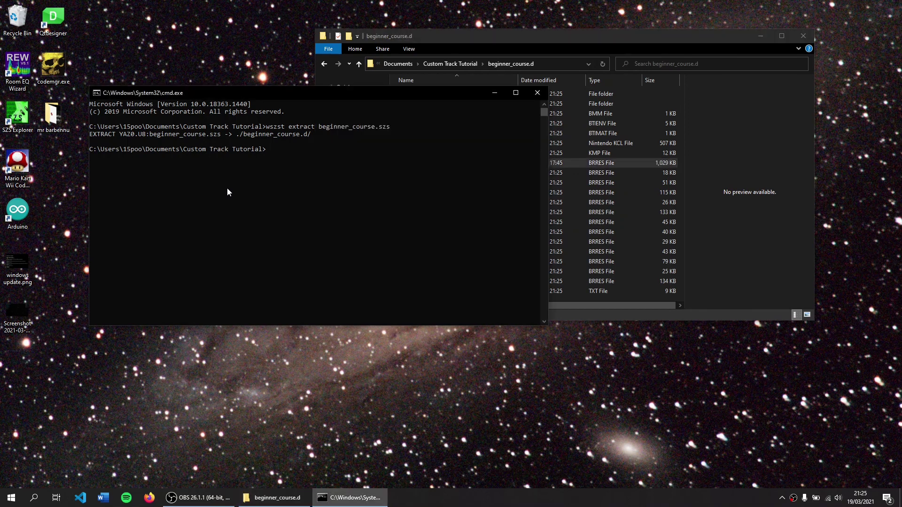
Step: Run 'wszst create beginner_course.d', completing the folder name with Tab, to rebuild beginner_course.szs
text(wszst create)
text(b)
key(Tab)
key(Return)
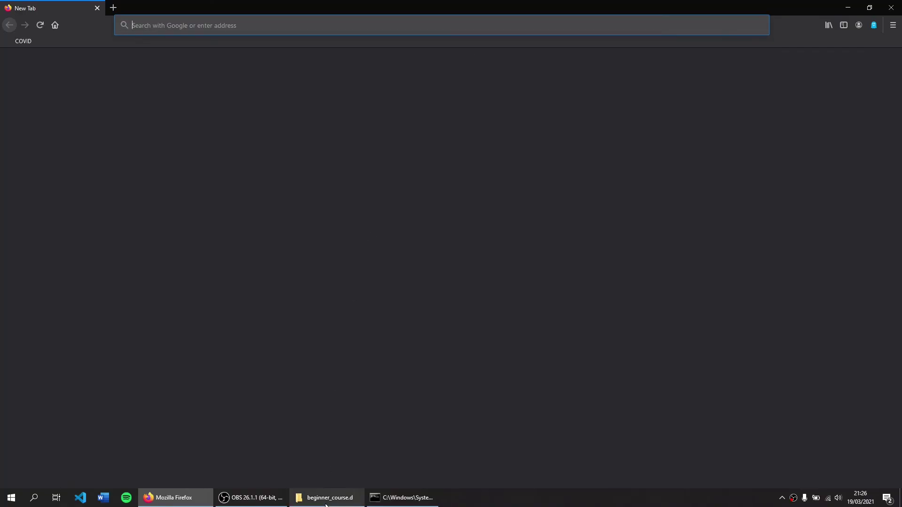
Step: Return File Explorer to the Custom Track Tutorial folder and select course_model.brres
click(328, 497)
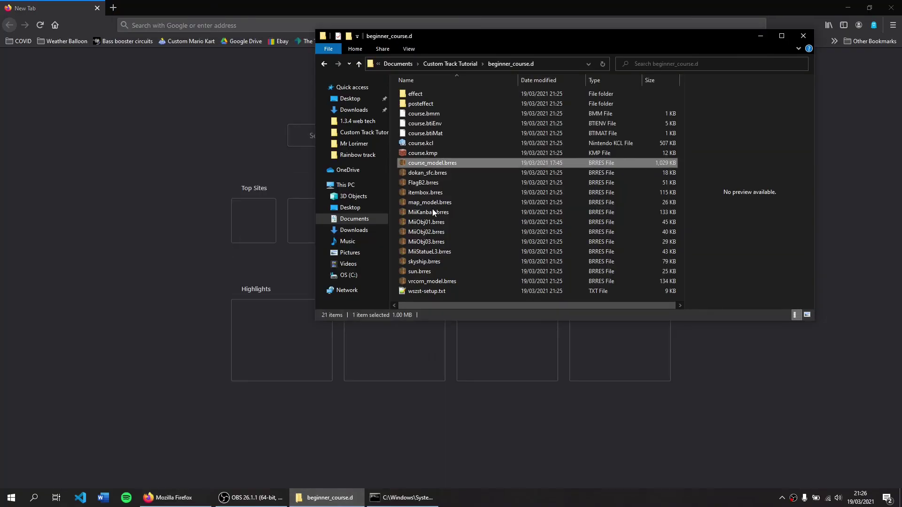
click(447, 69)
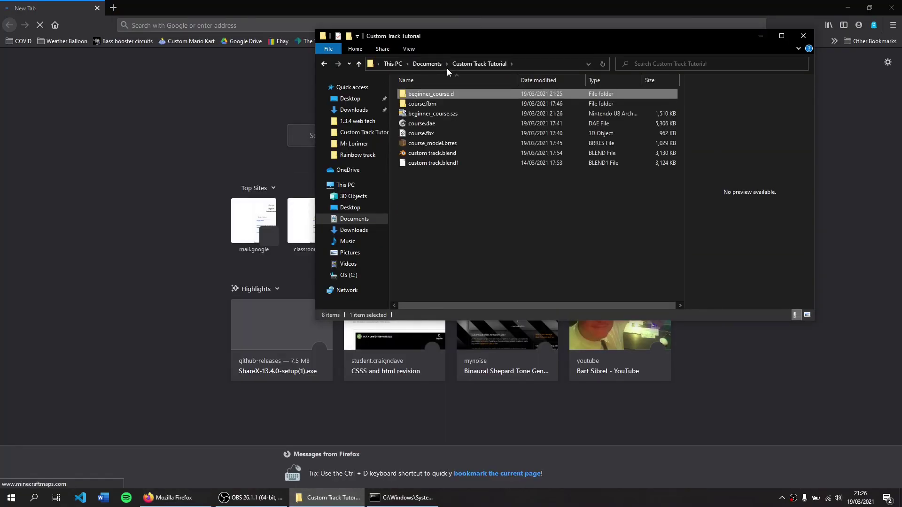
click(432, 144)
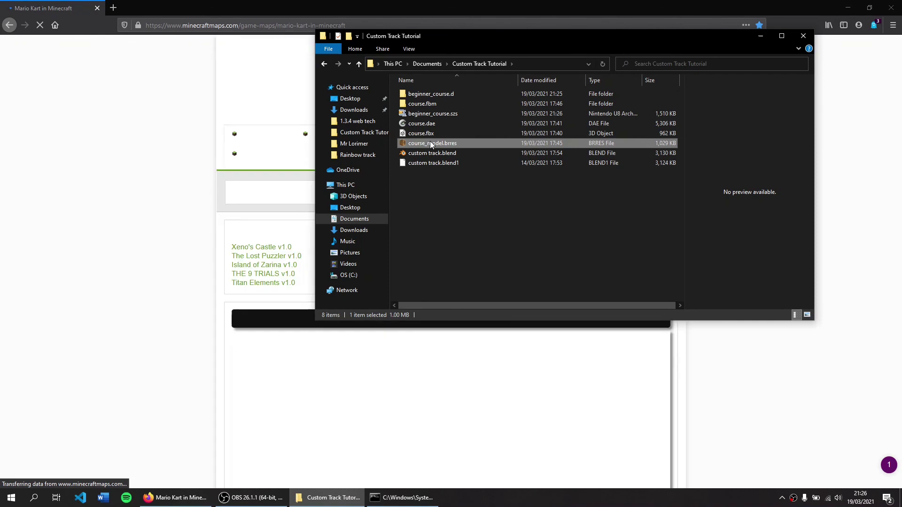
Step: Load noclip.website in Firefox by entering 'no' in the address bar
click(151, 27)
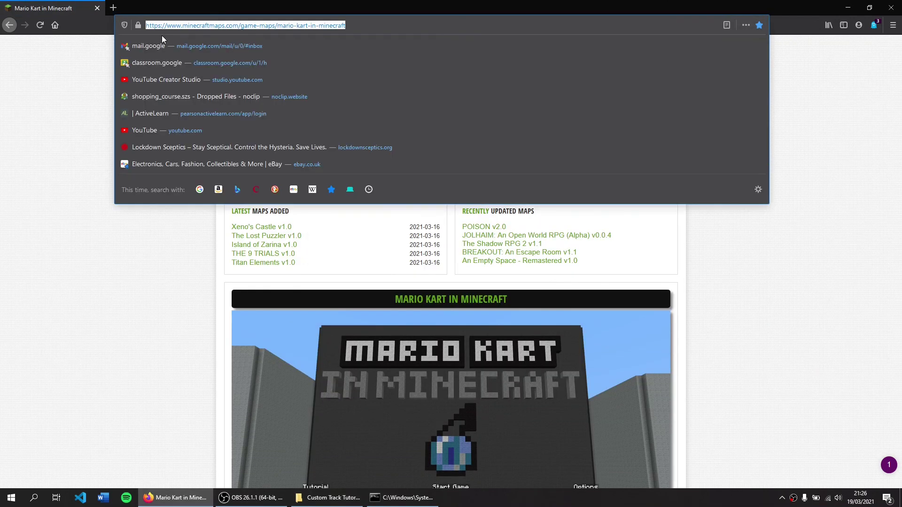
text(noclip.website)
key(Return)
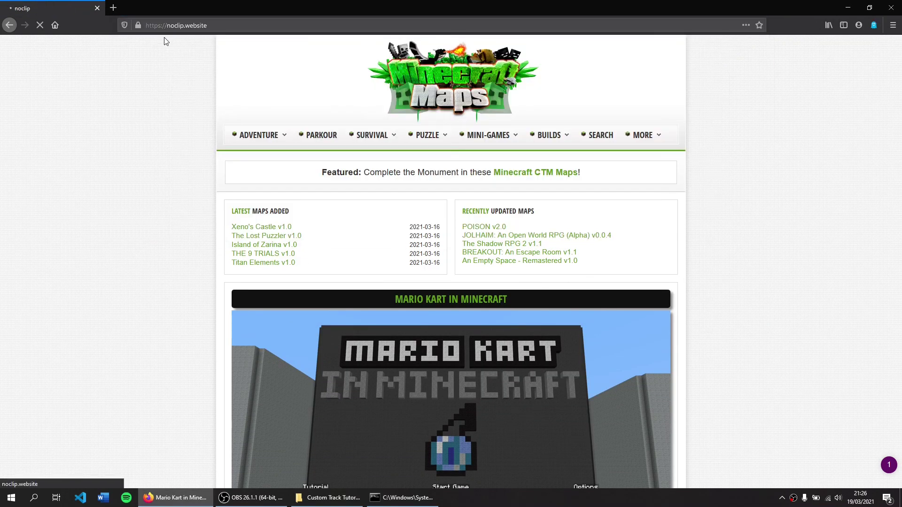
click(315, 500)
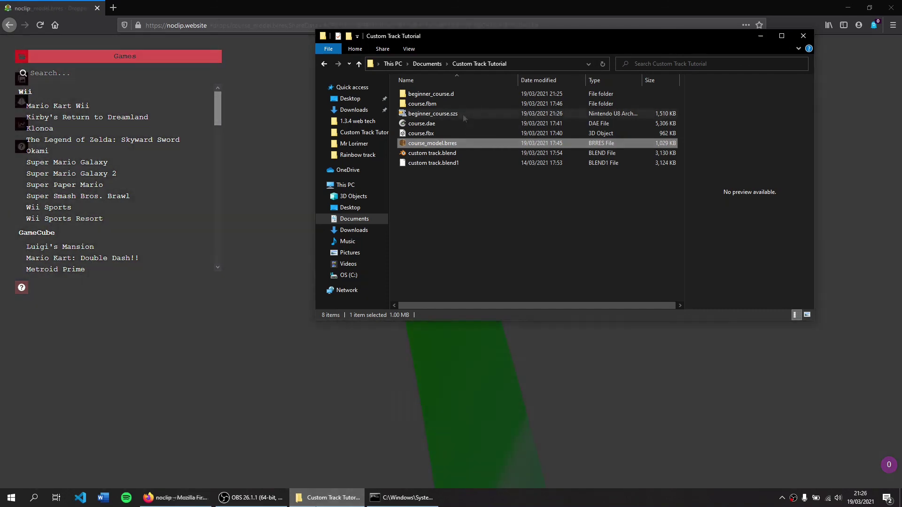
Step: Drop beginner_course.szs from Explorer onto noclip.website and enter the 3D view of the rainbow track
click(490, 112)
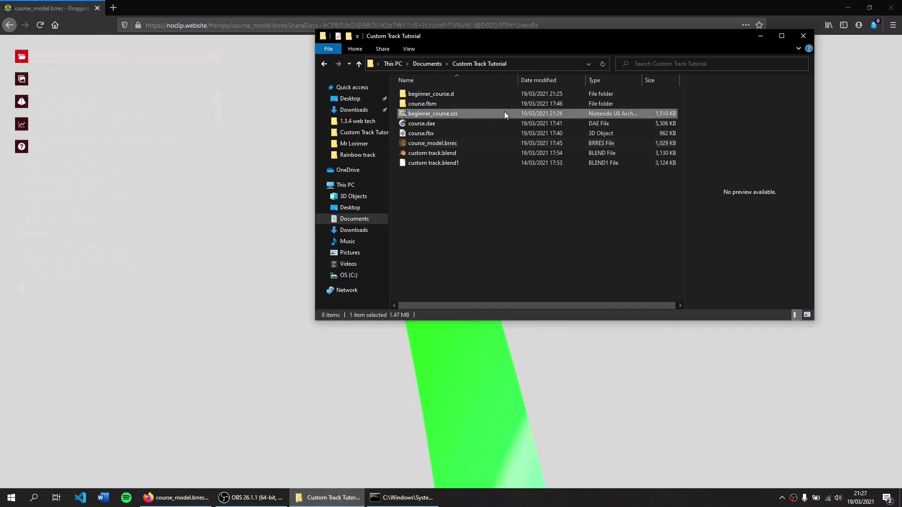
drag(508, 113, 227, 174)
click(244, 355)
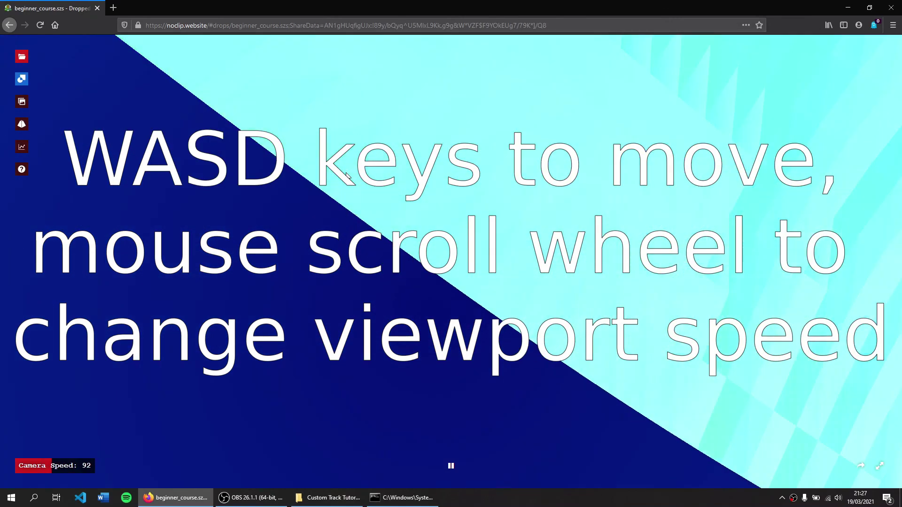